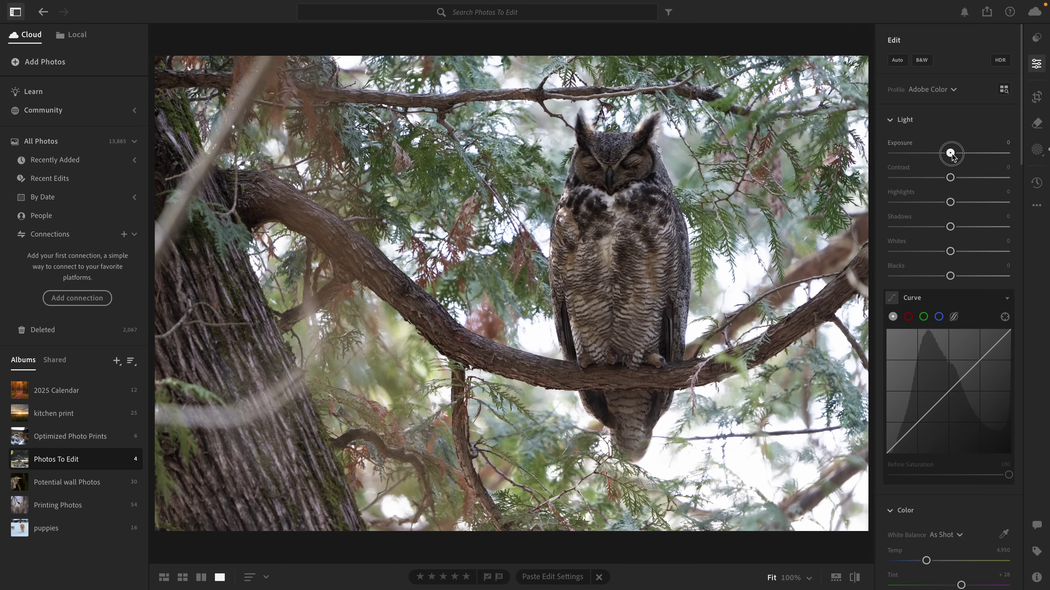
Lower the owl photo's overall Exposure to about −1.16 and raise the Blacks to +50
{"action": "left_click_drag", "start_coordinate": [951, 155], "coordinate": [939, 156]}
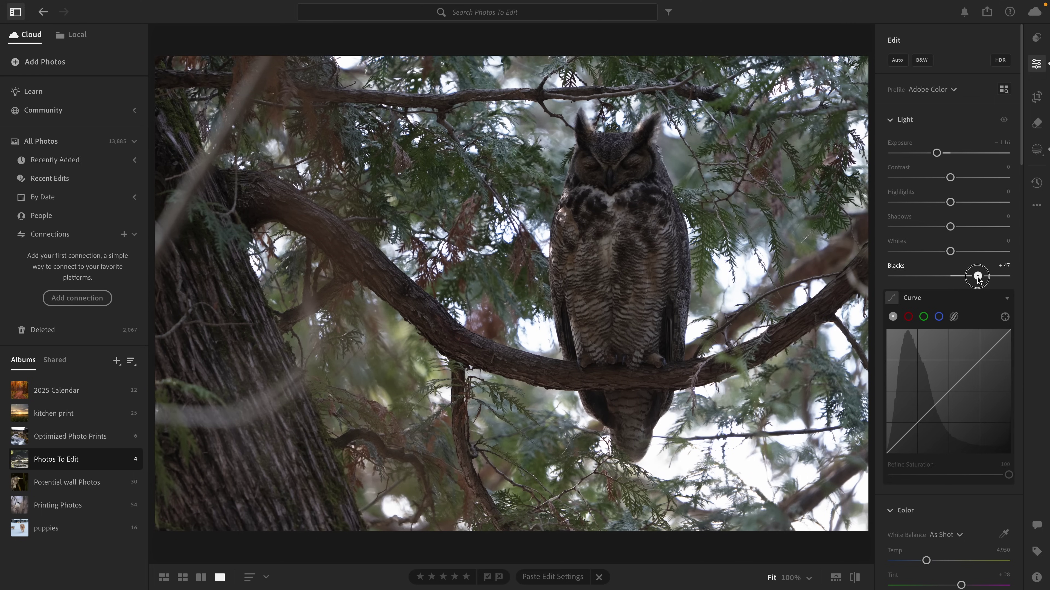
{"action": "left_click_drag", "start_coordinate": [978, 278], "coordinate": [979, 276]}
{"action": "left_click", "coordinate": [870, 321]}
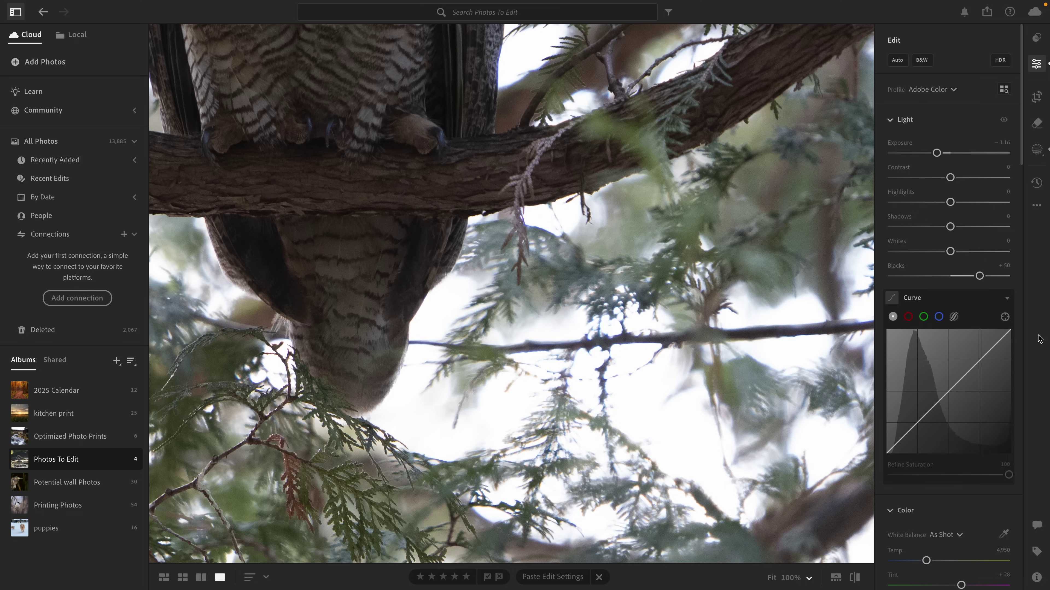
Pull the main point curve's white point down to 91 and the blue curve's white point down to about 98.4
{"action": "left_click_drag", "start_coordinate": [1012, 330], "coordinate": [1015, 341]}
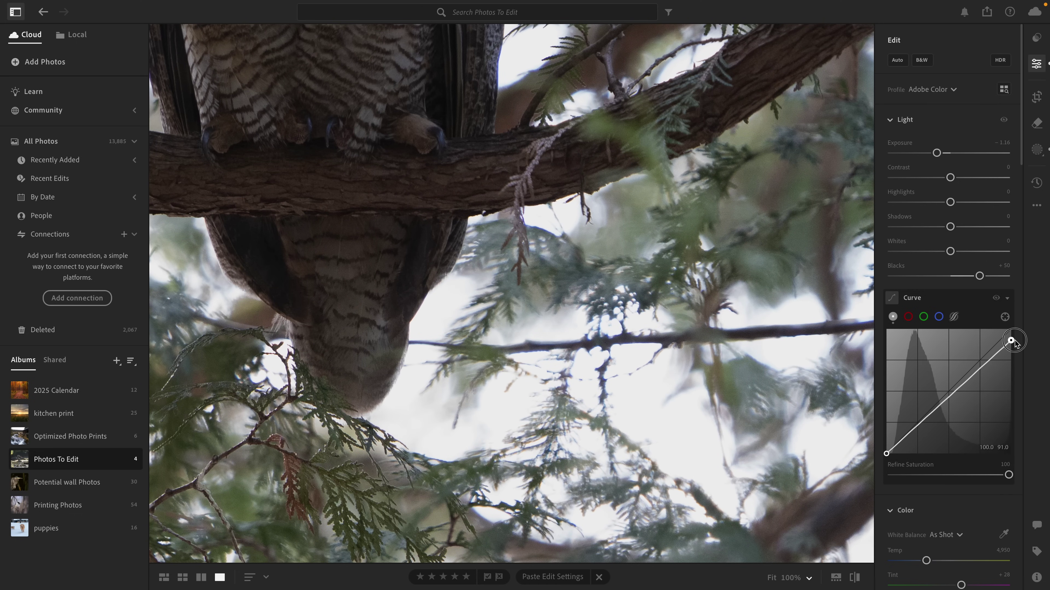
{"action": "key", "text": "z"}
{"action": "left_click", "coordinate": [938, 317]}
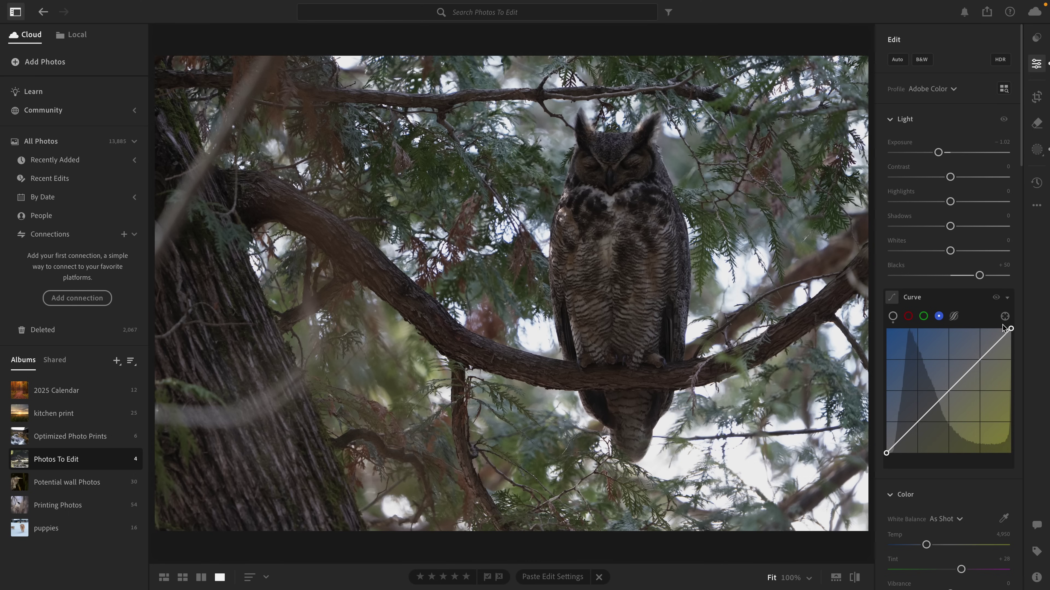
{"action": "left_click_drag", "start_coordinate": [1011, 330], "coordinate": [1015, 331]}
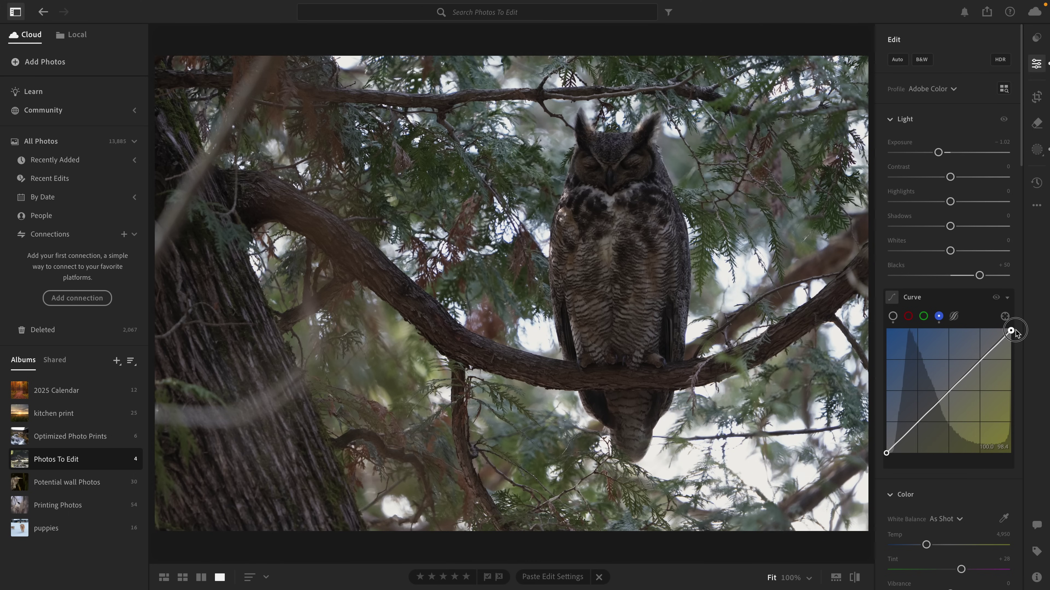
Add a shadow point and an upper-midtone point to the red channel curve
{"action": "left_click", "coordinate": [908, 316]}
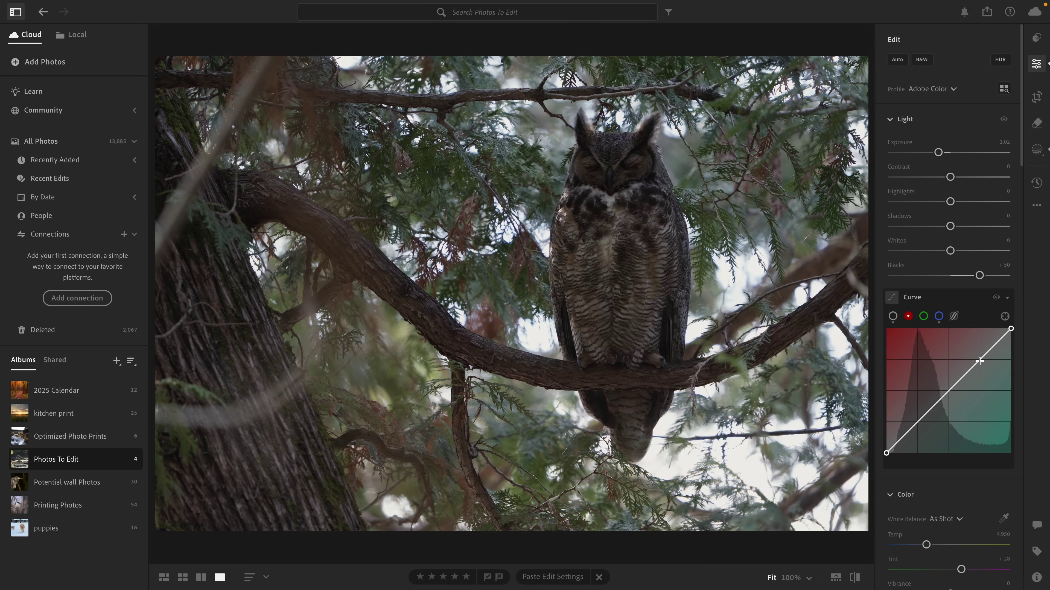
{"action": "left_click", "coordinate": [915, 426]}
{"action": "left_click", "coordinate": [964, 376]}
Add a shadow point and a highlight point to the green channel curve
{"action": "left_click", "coordinate": [923, 316]}
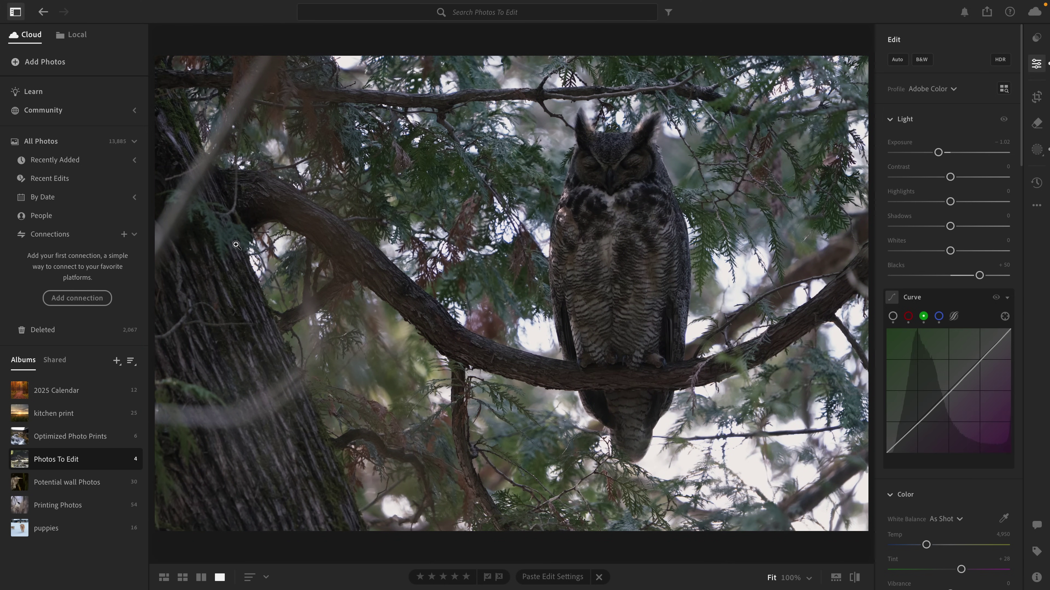
{"action": "left_click", "coordinate": [915, 425]}
{"action": "left_click", "coordinate": [971, 368]}
{"action": "left_click", "coordinate": [1003, 316]}
In the Mask 1 Inverted background mask, reduce Clarity and set Contrast to +27 and Highlights to +14
{"action": "scroll", "coordinate": [926, 526], "scroll_direction": "down", "scroll_amount": 1}
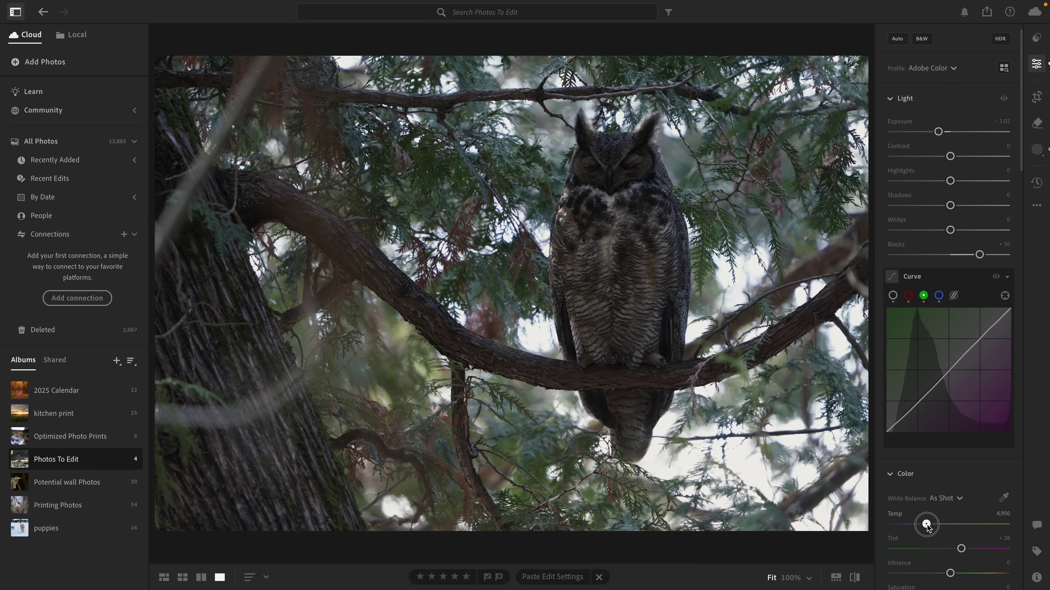
{"action": "scroll", "coordinate": [930, 526], "scroll_direction": "down", "scroll_amount": 1}
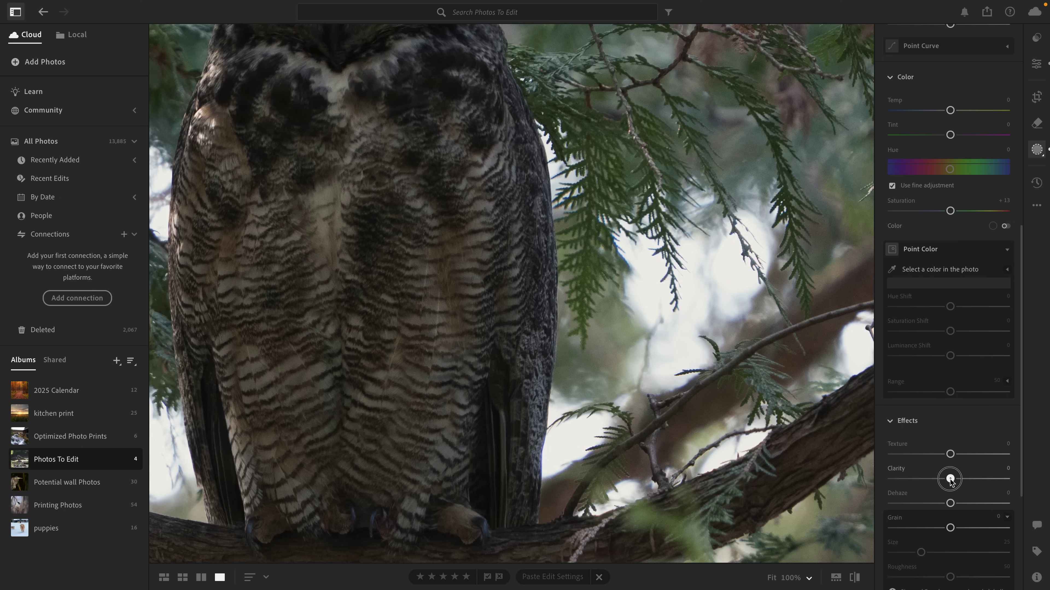
{"action": "left_click_drag", "start_coordinate": [950, 479], "coordinate": [927, 479]}
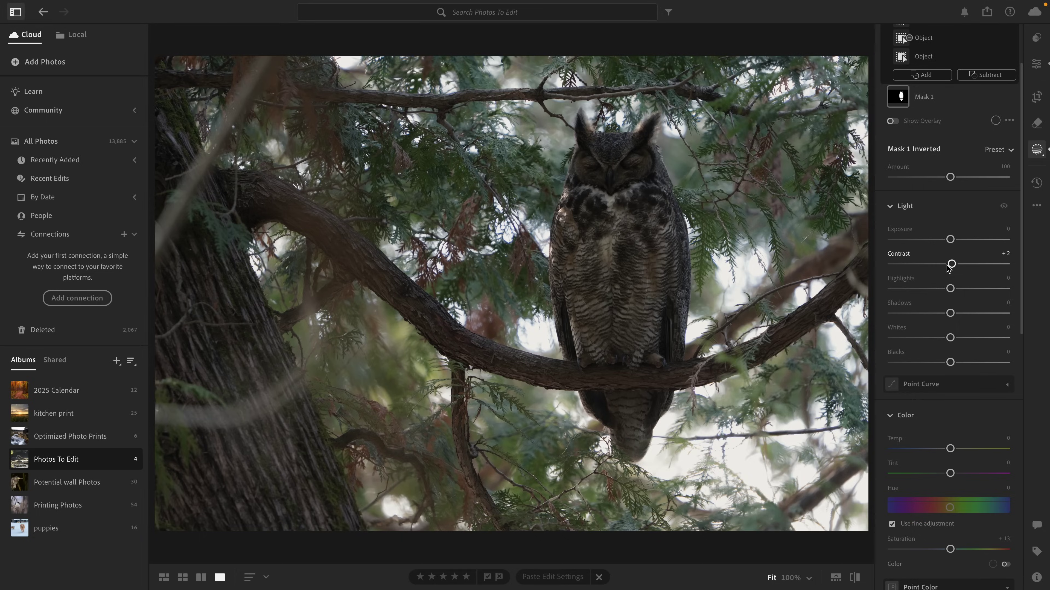
{"action": "left_click_drag", "start_coordinate": [950, 264], "coordinate": [959, 291]}
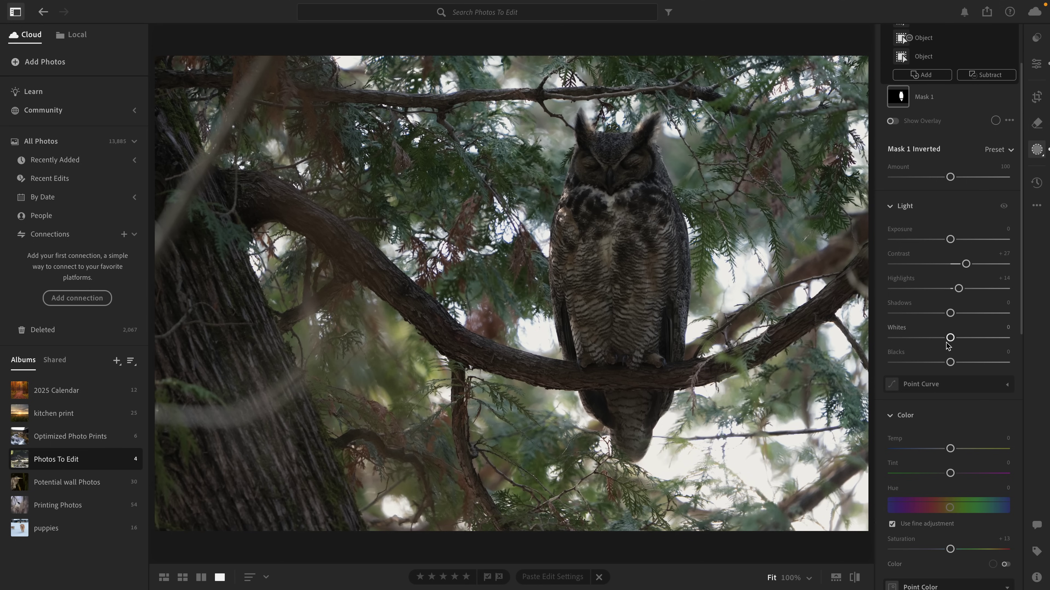
Brighten the owl in Mask 1 with Exposure +0.12, Highlights +10 and raised Whites
{"action": "left_click", "coordinate": [898, 96]}
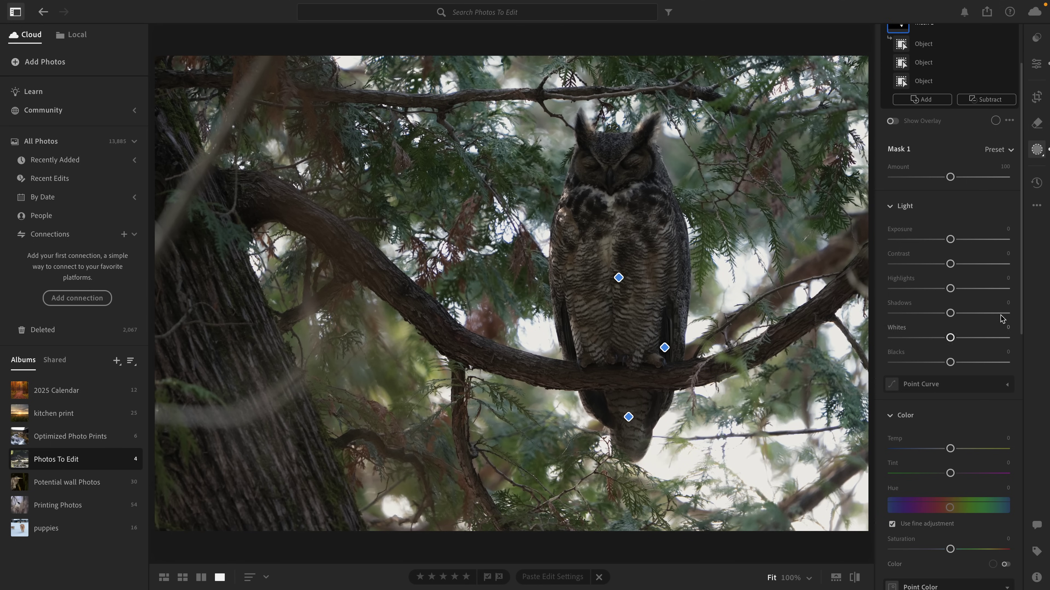
{"action": "left_click_drag", "start_coordinate": [953, 337], "coordinate": [975, 337]}
{"action": "left_click_drag", "start_coordinate": [950, 239], "coordinate": [951, 240]}
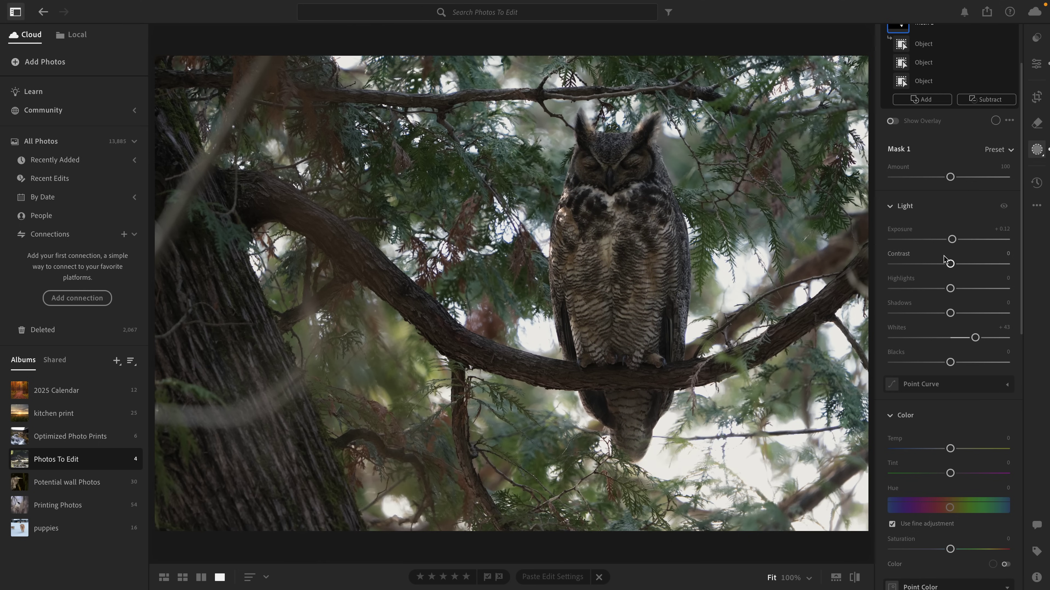
{"action": "left_click_drag", "start_coordinate": [955, 288], "coordinate": [956, 289]}
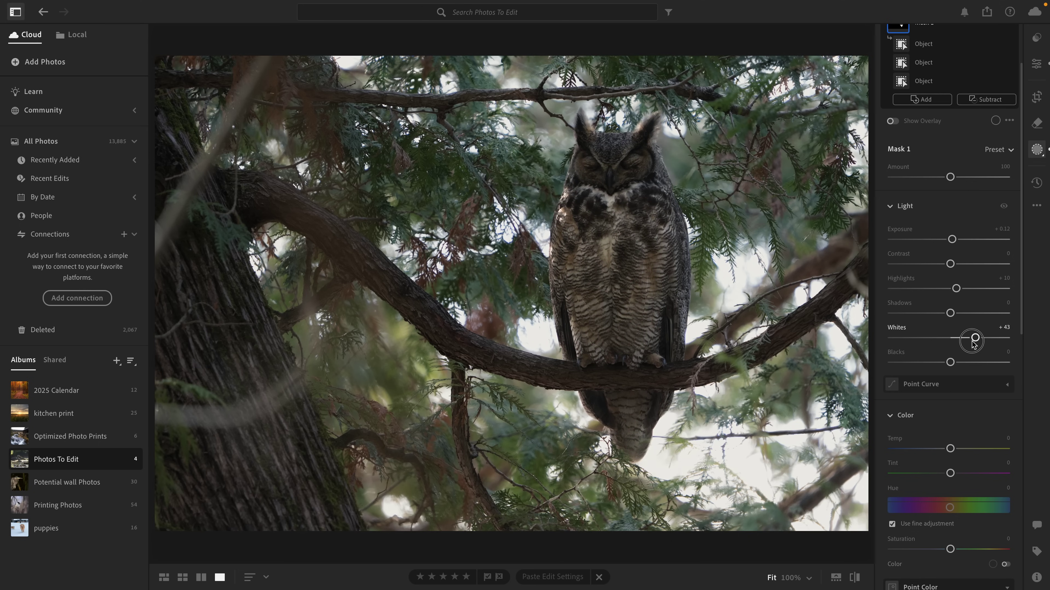
{"action": "left_click_drag", "start_coordinate": [964, 343], "coordinate": [964, 343]}
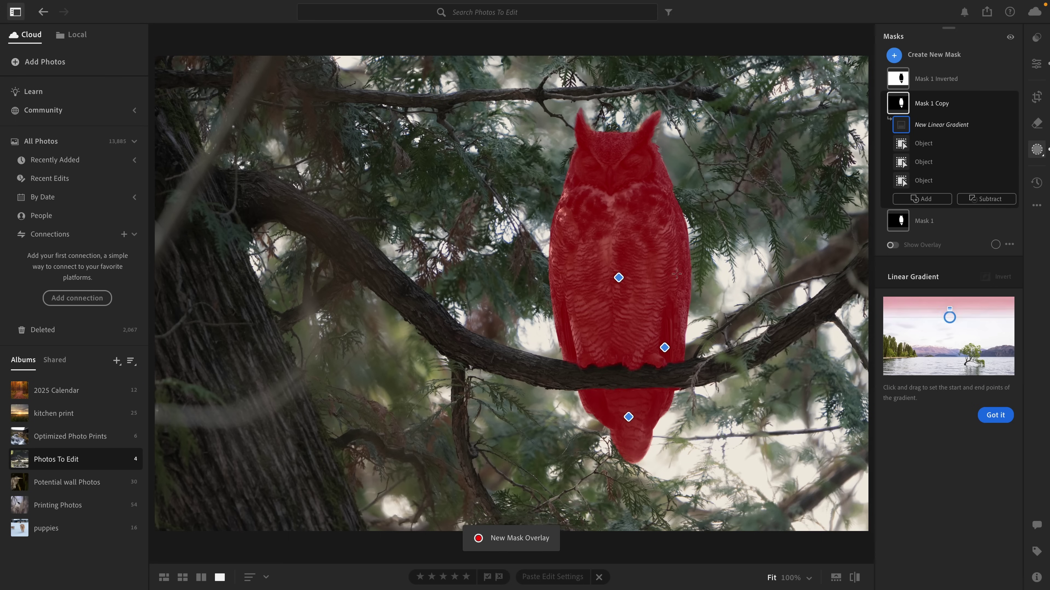
Subtract a slanted linear gradient from Mask 1 Copy to keep the owl's left side, and set Exposure to +0.64 and Shadows to +19
{"action": "left_click_drag", "start_coordinate": [595, 217], "coordinate": [456, 304]}
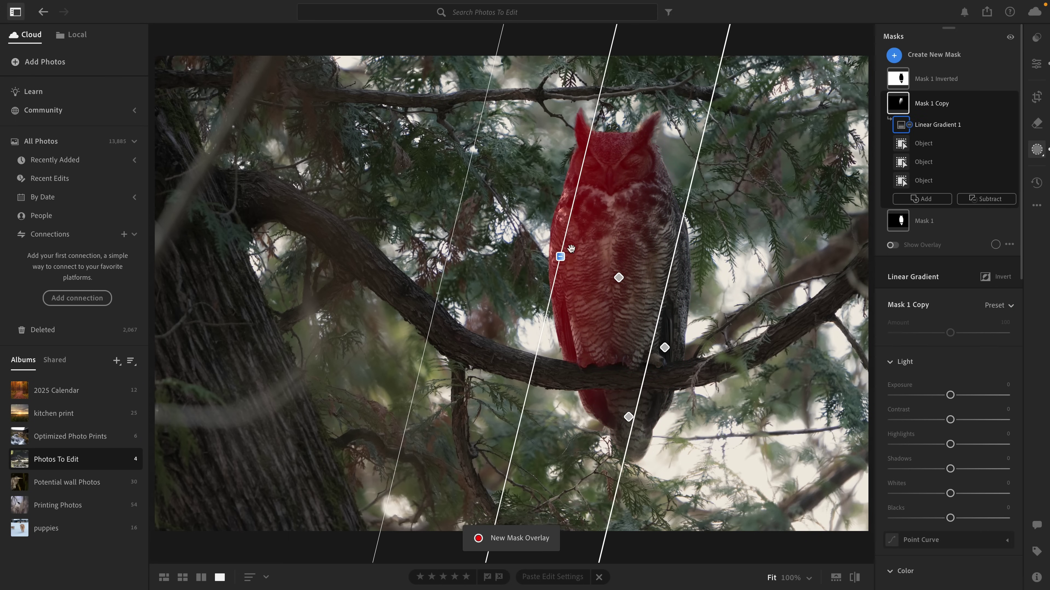
{"action": "left_click_drag", "start_coordinate": [949, 395], "coordinate": [958, 395]}
{"action": "left_click_drag", "start_coordinate": [950, 444], "coordinate": [969, 470]}
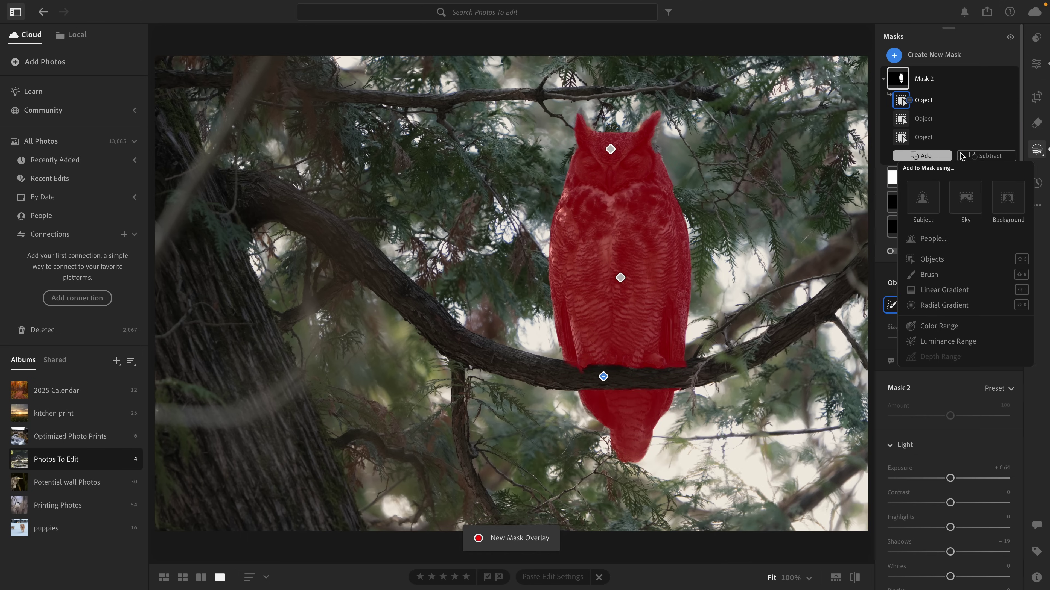
Subtract a linear gradient from Mask 2 to keep the owl's right side, then set Contrast to +18 and darken its Exposure
{"action": "left_click", "coordinate": [950, 290]}
{"action": "left_click_drag", "start_coordinate": [505, 157], "coordinate": [728, 230]}
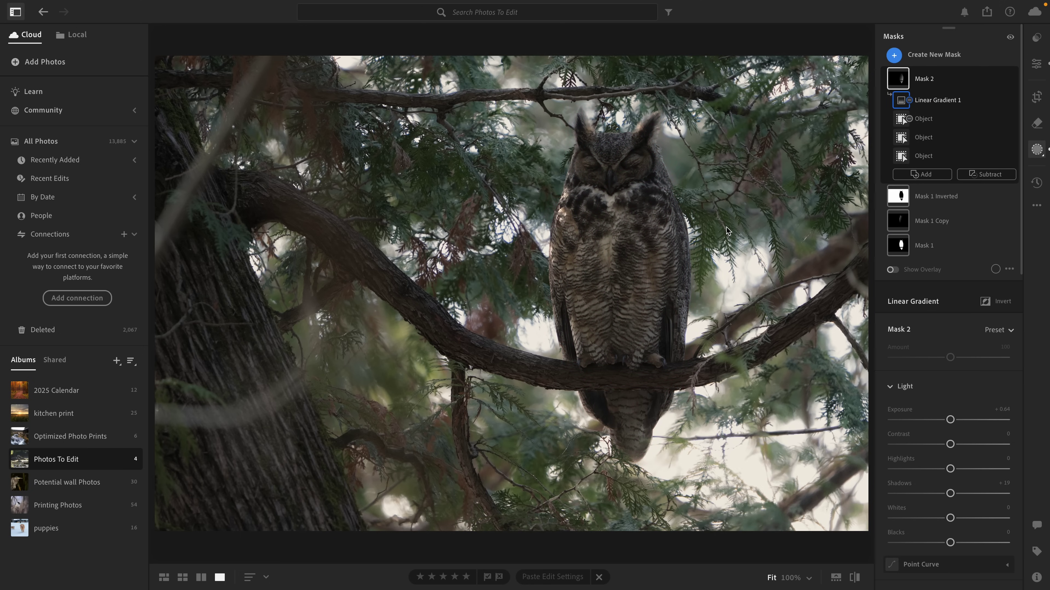
{"action": "mouse_move", "coordinate": [950, 444]}
{"action": "left_mouse_down"}
{"action": "mouse_move", "coordinate": [965, 440]}
{"action": "mouse_move", "coordinate": [956, 434]}
{"action": "left_mouse_up"}
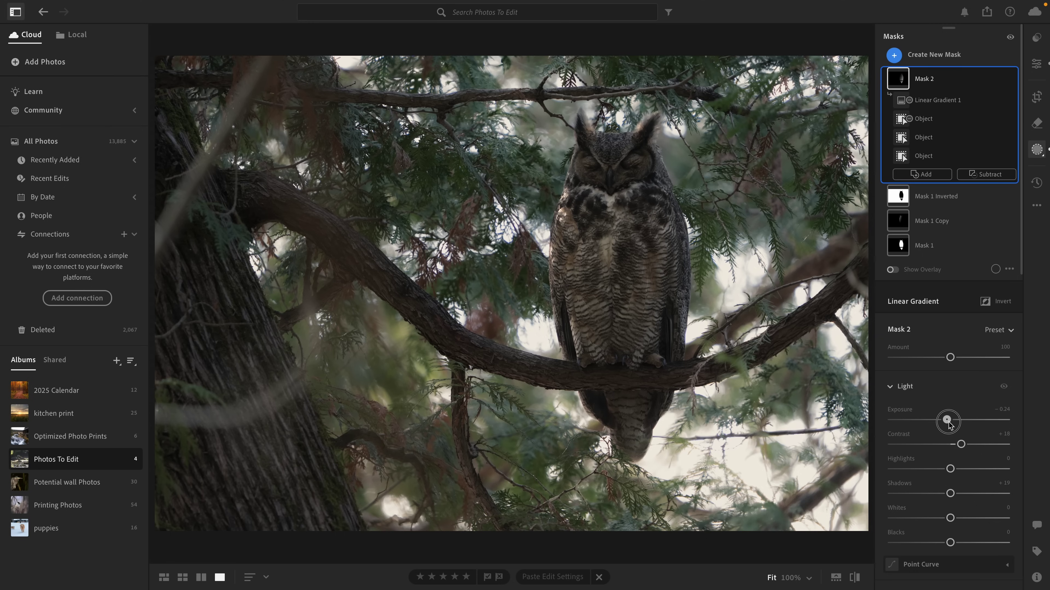
{"action": "left_click_drag", "start_coordinate": [946, 422], "coordinate": [942, 423]}
{"action": "left_click_drag", "start_coordinate": [950, 494], "coordinate": [942, 519]}
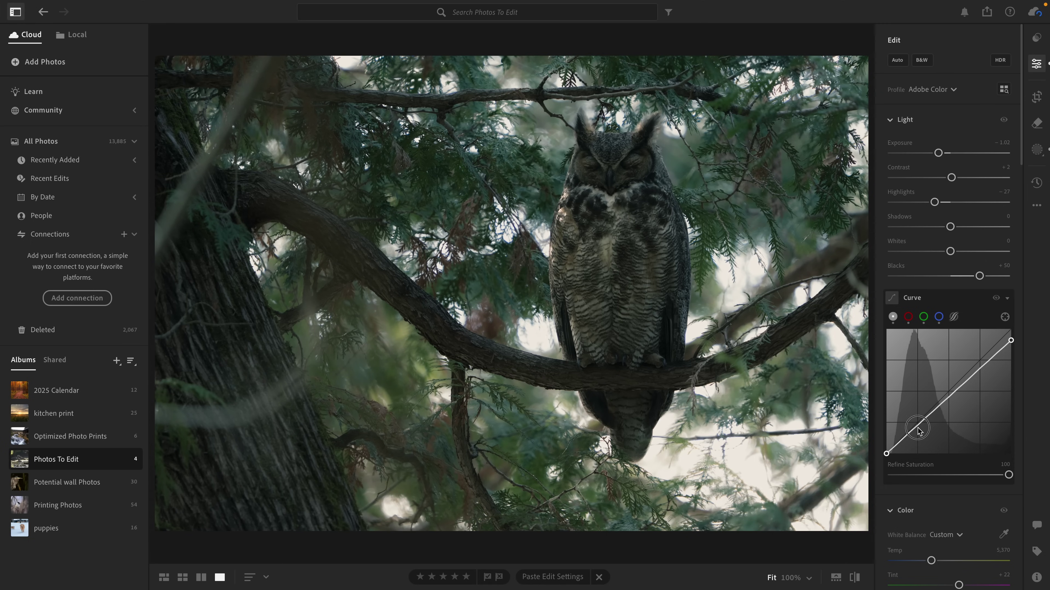
Undo the last point curve change and set the photo's white balance to Temp 5,547 and Tint +31
{"action": "key", "text": "ctrl+z"}
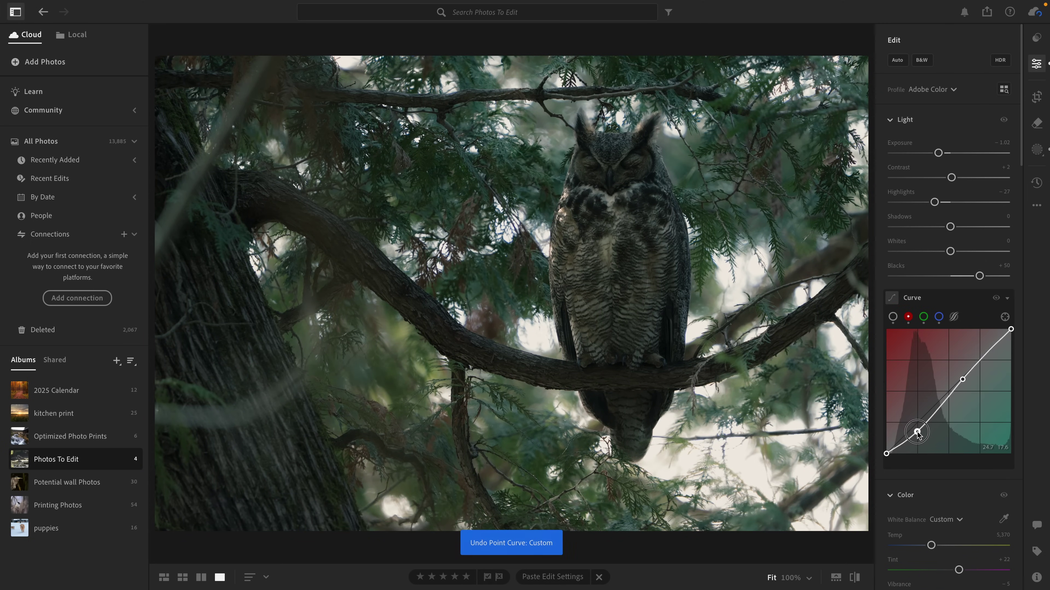
{"action": "scroll", "coordinate": [926, 439], "scroll_direction": "down", "scroll_amount": 3}
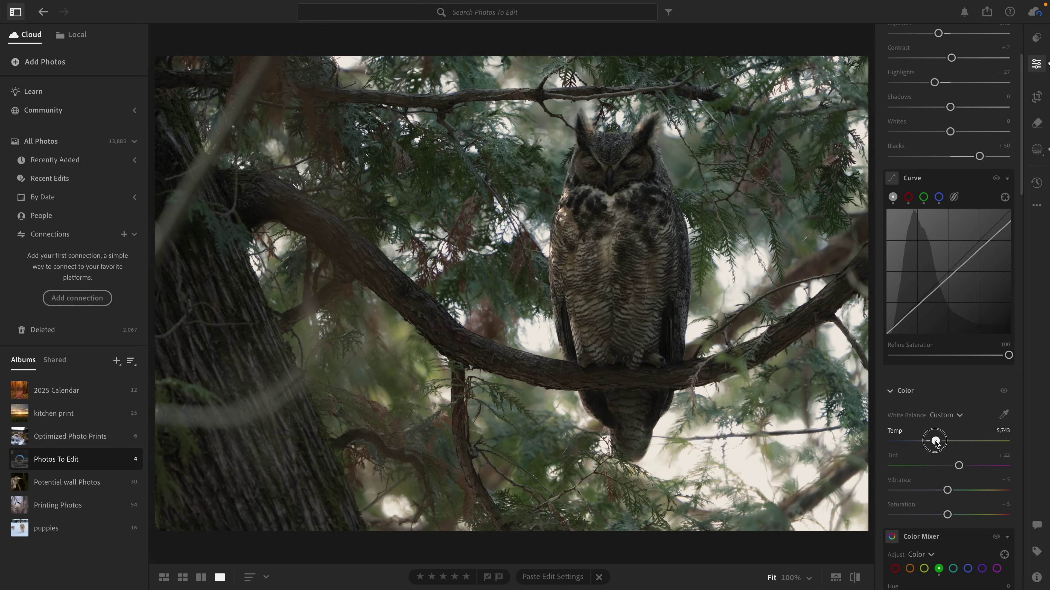
{"action": "left_click_drag", "start_coordinate": [954, 466], "coordinate": [962, 465]}
{"action": "left_click_drag", "start_coordinate": [935, 441], "coordinate": [926, 439]}
In the Color Mixer, mute the green Saturation to about −38 and raise the yellow Saturation and Luminance slightly
{"action": "scroll", "coordinate": [942, 440], "scroll_direction": "down", "scroll_amount": 5}
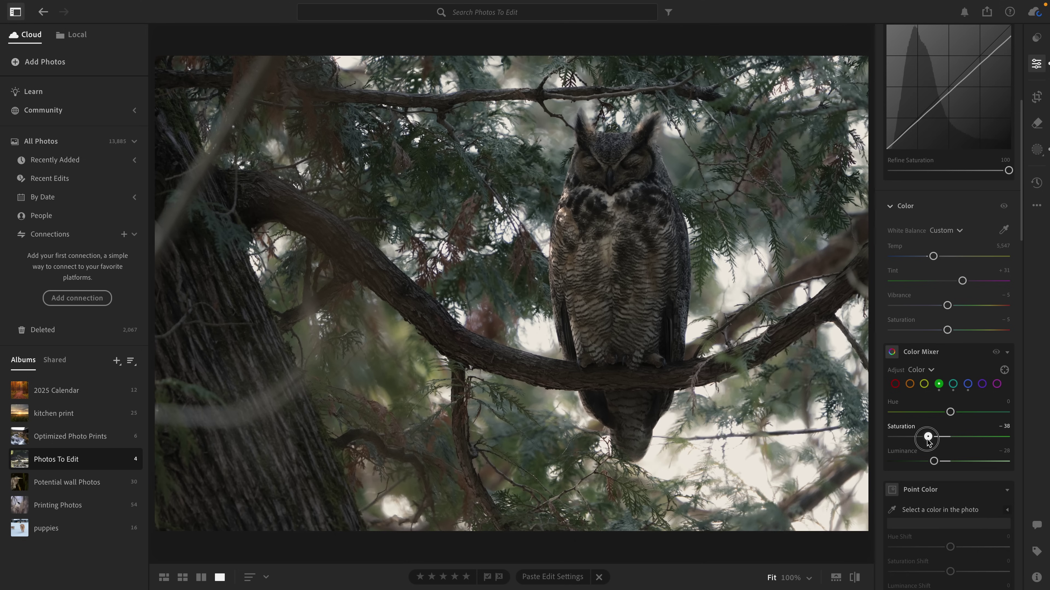
{"action": "left_click_drag", "start_coordinate": [935, 462], "coordinate": [972, 459]}
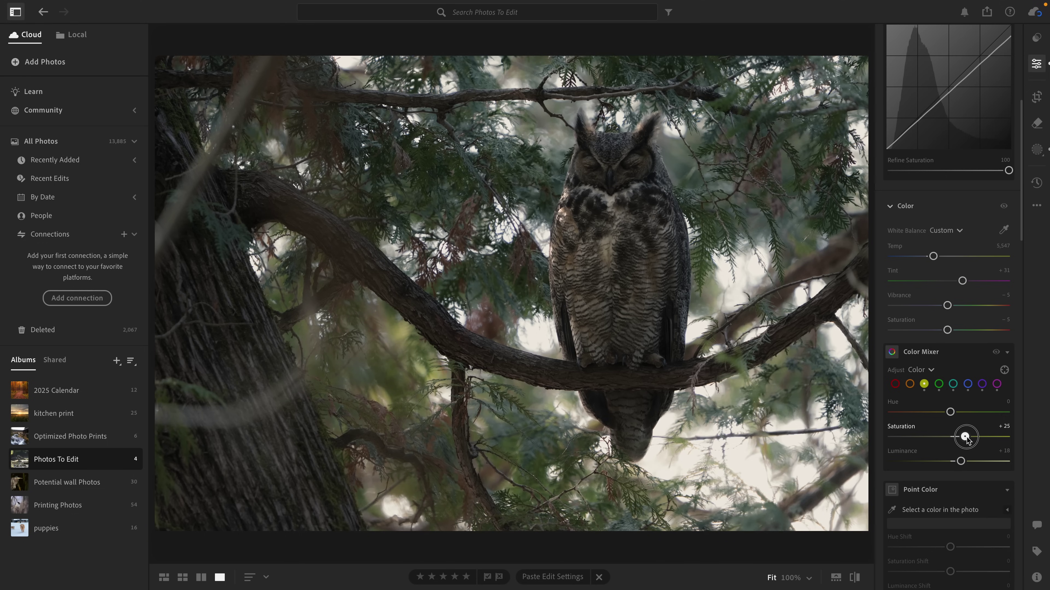
{"action": "left_click_drag", "start_coordinate": [962, 439], "coordinate": [954, 459]}
{"action": "left_click_drag", "start_coordinate": [956, 436], "coordinate": [955, 436]}
Tint the shadows toward a cool blue in Color Grading
{"action": "scroll", "coordinate": [907, 385], "scroll_direction": "down", "scroll_amount": 10}
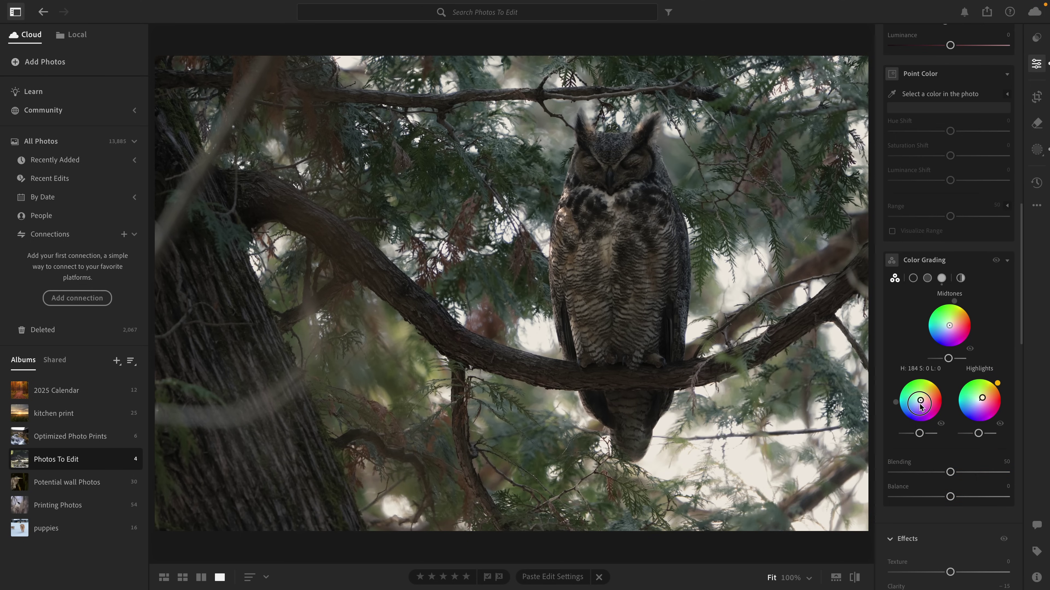
{"action": "left_click_drag", "start_coordinate": [919, 400], "coordinate": [921, 409]}
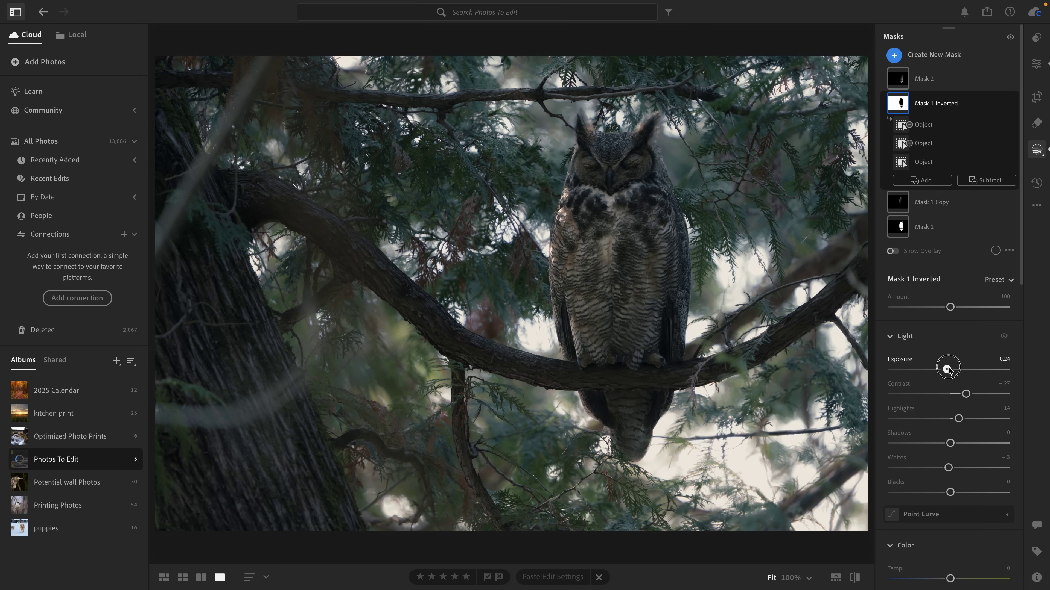
In the Mask 1 Inverted background mask, set Exposure to −0.08, Contrast to +44, Shadows to −10 and Whites to −11
{"action": "left_click_drag", "start_coordinate": [948, 366], "coordinate": [982, 394]}
{"action": "left_click_drag", "start_coordinate": [948, 369], "coordinate": [992, 395]}
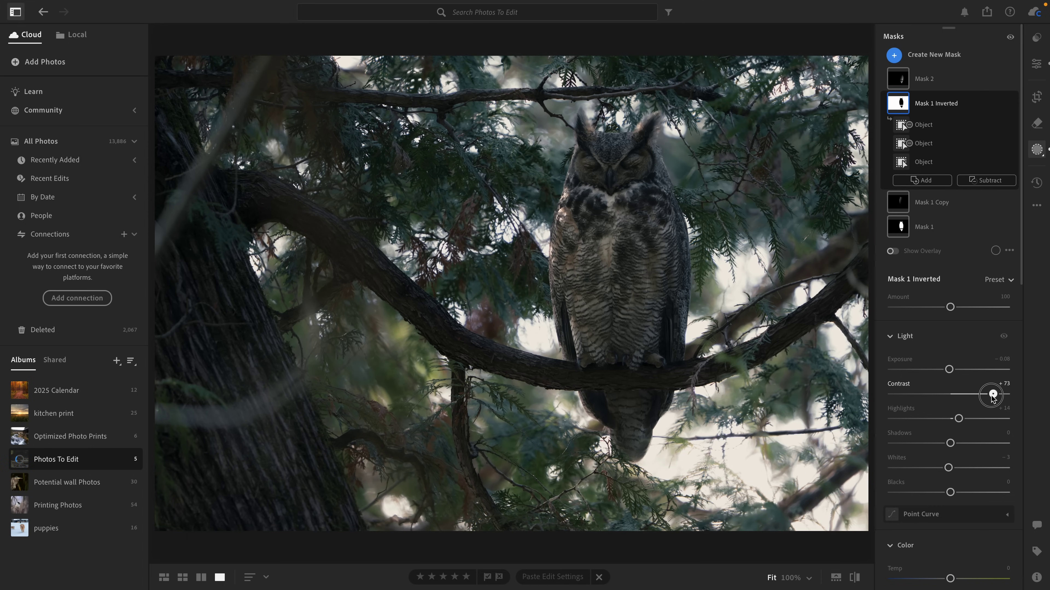
{"action": "mouse_move", "coordinate": [951, 443]}
{"action": "left_mouse_down"}
{"action": "mouse_move", "coordinate": [936, 444]}
{"action": "mouse_move", "coordinate": [944, 440]}
{"action": "left_mouse_up"}
{"action": "scroll", "coordinate": [946, 442], "scroll_direction": "down", "scroll_amount": 1}
{"action": "scroll", "coordinate": [945, 440], "scroll_direction": "down", "scroll_amount": 5}
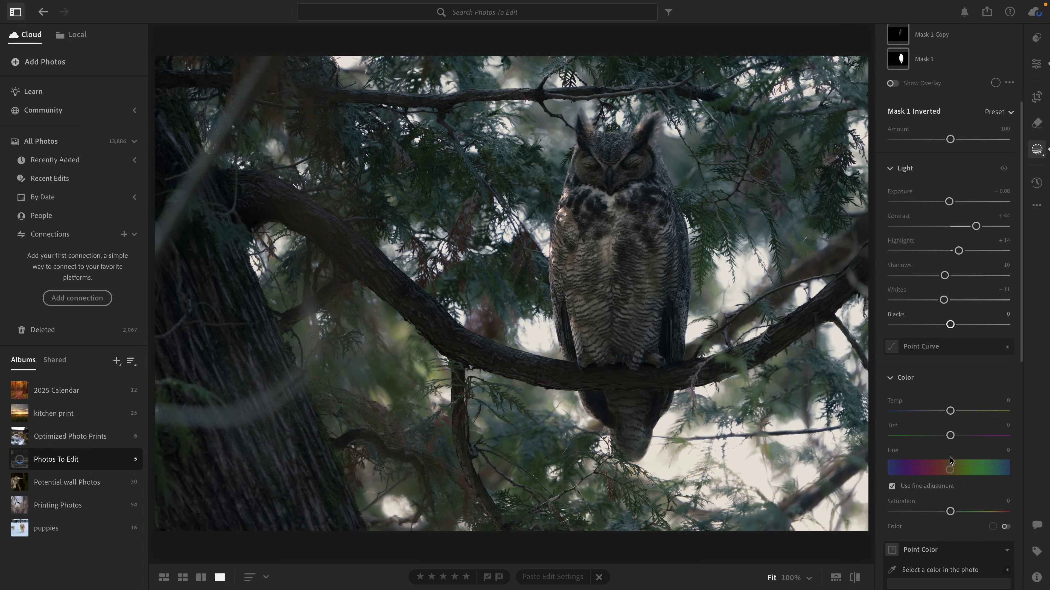
{"action": "left_click_drag", "start_coordinate": [954, 395], "coordinate": [940, 419]}
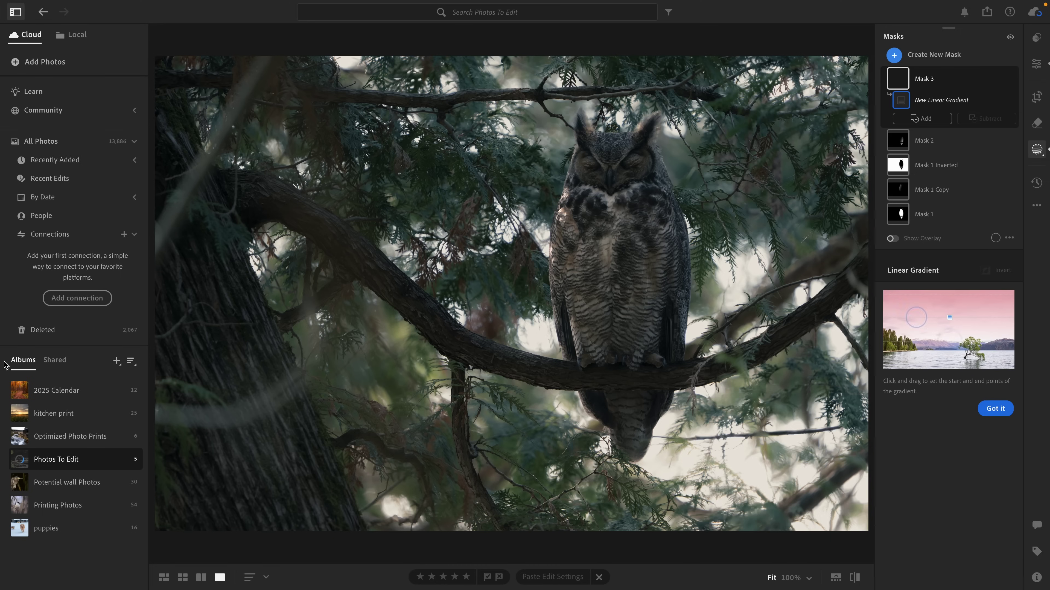
Draw a linear gradient mask over the tree trunk on the photo's left, with Contrast 0, Highlights +15 and Shadows −31
{"action": "left_click_drag", "start_coordinate": [154, 499], "coordinate": [448, 384]}
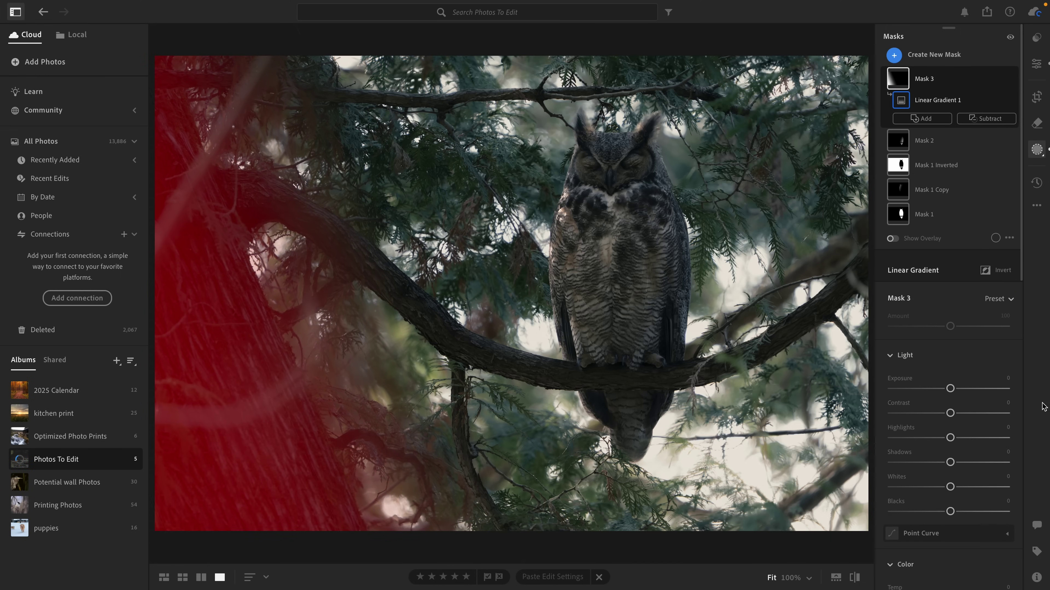
{"action": "left_click_drag", "start_coordinate": [949, 413], "coordinate": [967, 413]}
{"action": "mouse_move", "coordinate": [950, 462]}
{"action": "left_mouse_down"}
{"action": "mouse_move", "coordinate": [925, 462]}
{"action": "mouse_move", "coordinate": [977, 437]}
{"action": "mouse_move", "coordinate": [959, 437]}
{"action": "mouse_move", "coordinate": [931, 463]}
{"action": "left_mouse_up"}
{"action": "double_click", "coordinate": [955, 415]}
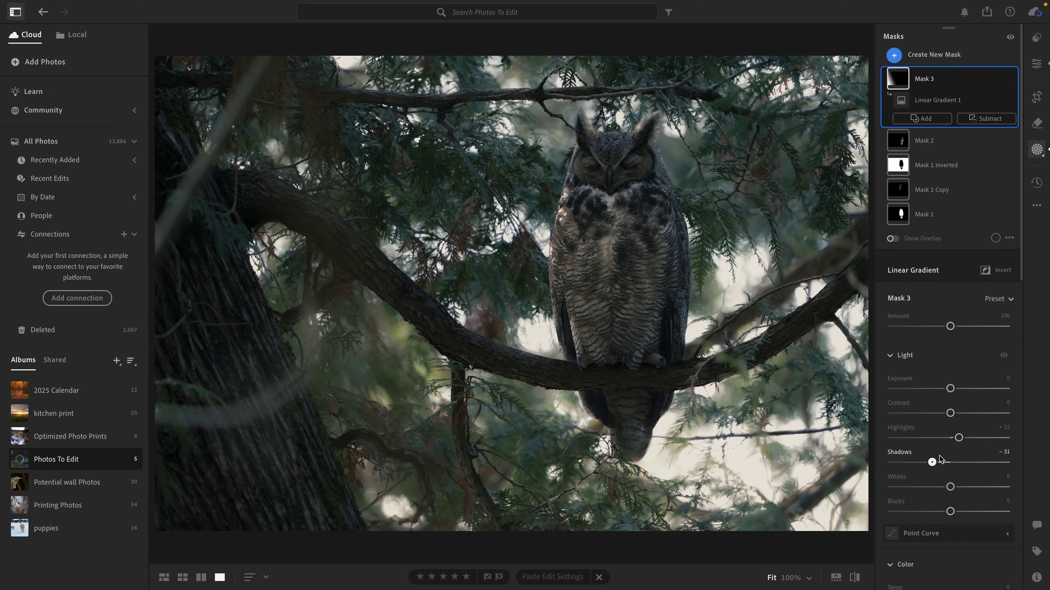
Remove the two blurred foreground branches across the tree trunk with generative AI
{"action": "key", "text": "h"}
{"action": "mouse_move", "coordinate": [157, 414]}
{"action": "left_mouse_down"}
{"action": "mouse_move", "coordinate": [265, 404]}
{"action": "mouse_move", "coordinate": [307, 340]}
{"action": "mouse_move", "coordinate": [311, 292]}
{"action": "left_mouse_up"}
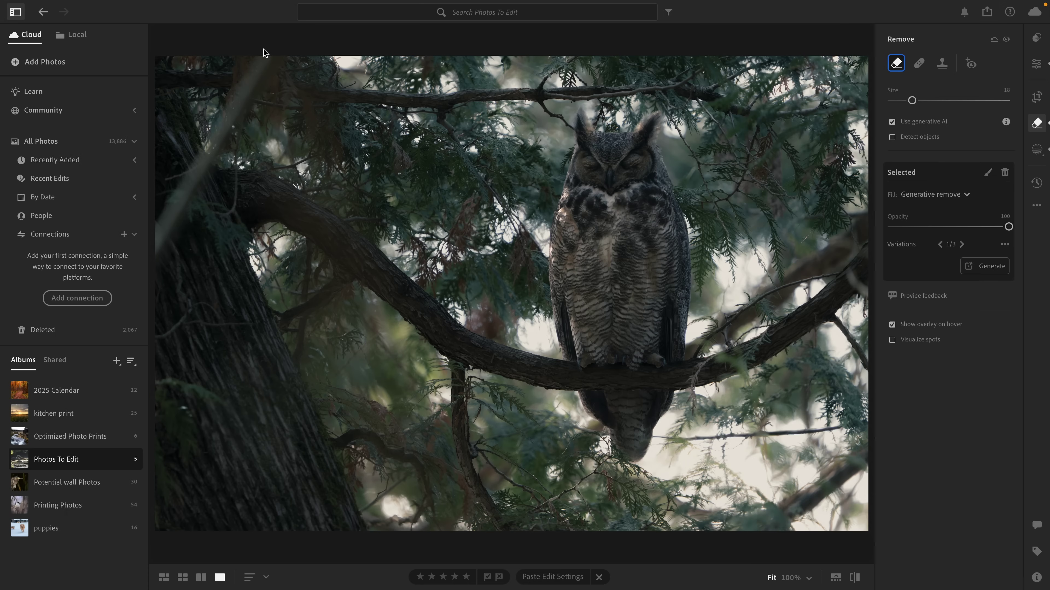
{"action": "mouse_move", "coordinate": [264, 53]}
{"action": "left_mouse_down"}
{"action": "mouse_move", "coordinate": [199, 160]}
{"action": "mouse_move", "coordinate": [158, 269]}
{"action": "left_mouse_up"}
{"action": "left_click", "coordinate": [986, 267]}
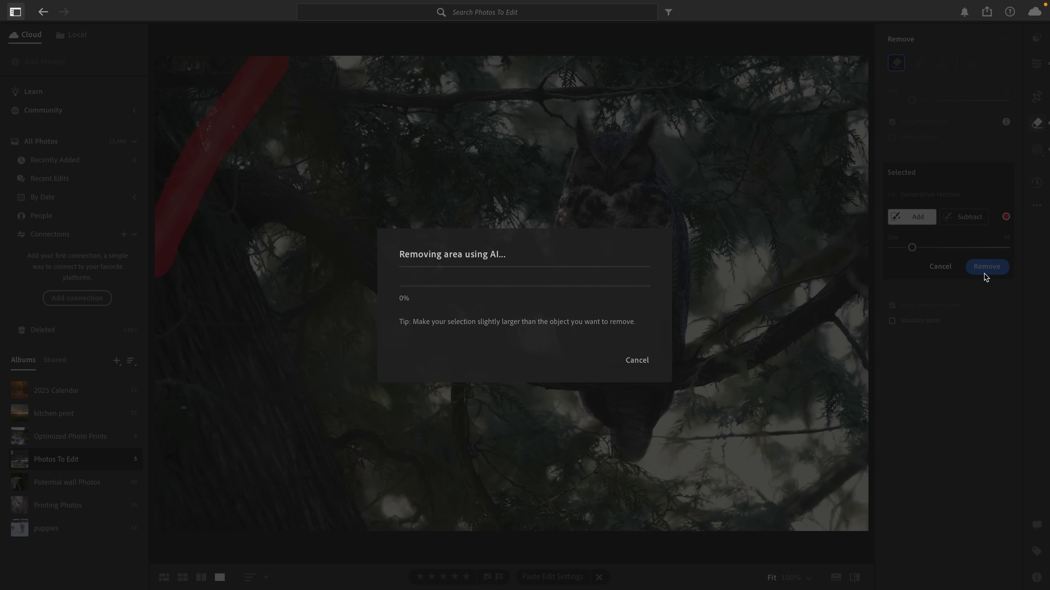
Straighten the photo by −0.40, crop in its left edge at the original 3 x 2 aspect, and return to editing
{"action": "key", "text": "c"}
{"action": "left_click_drag", "start_coordinate": [949, 94], "coordinate": [948, 94]}
{"action": "left_click_drag", "start_coordinate": [194, 193], "coordinate": [176, 193]}
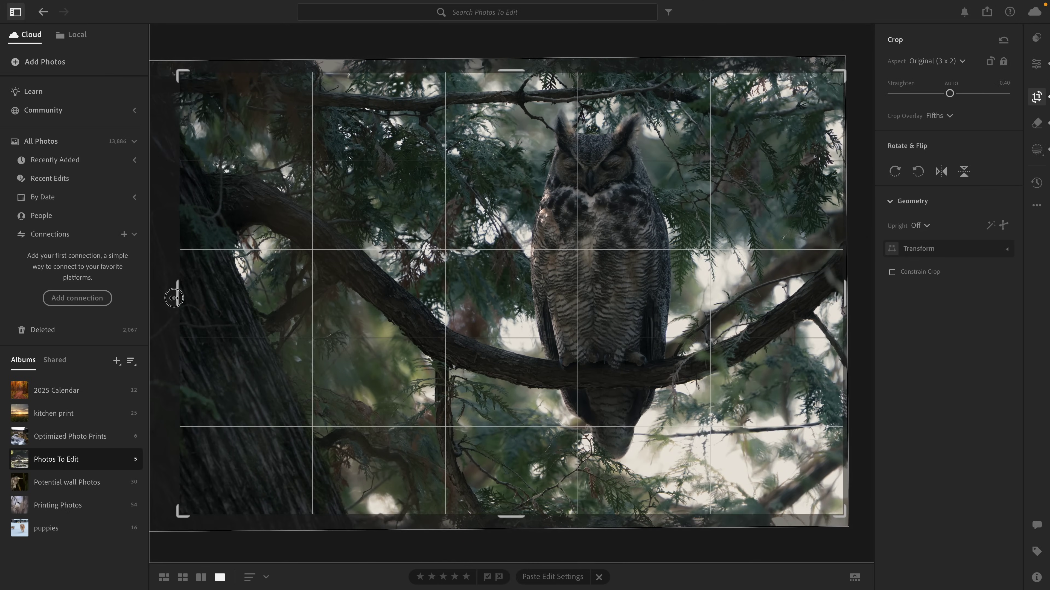
{"action": "left_click", "coordinate": [1036, 64]}
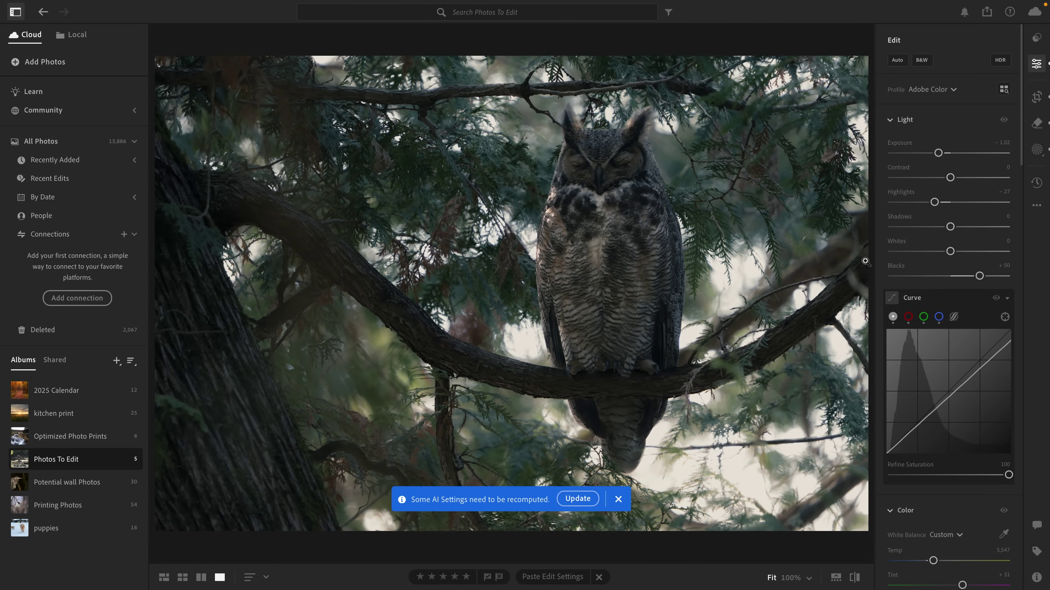
Adjust the whole photo with Exposure −1.20, Contrast +13, Blacks +61, Temp 5,773 and Tint +18
{"action": "left_click_drag", "start_coordinate": [950, 178], "coordinate": [959, 178]}
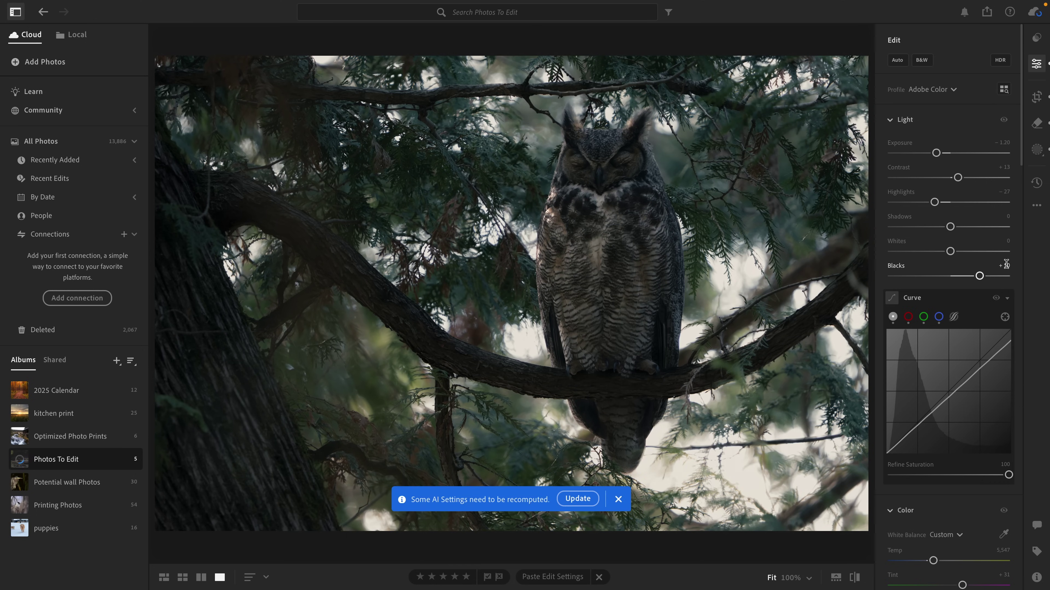
{"action": "left_click_drag", "start_coordinate": [981, 278], "coordinate": [987, 278]}
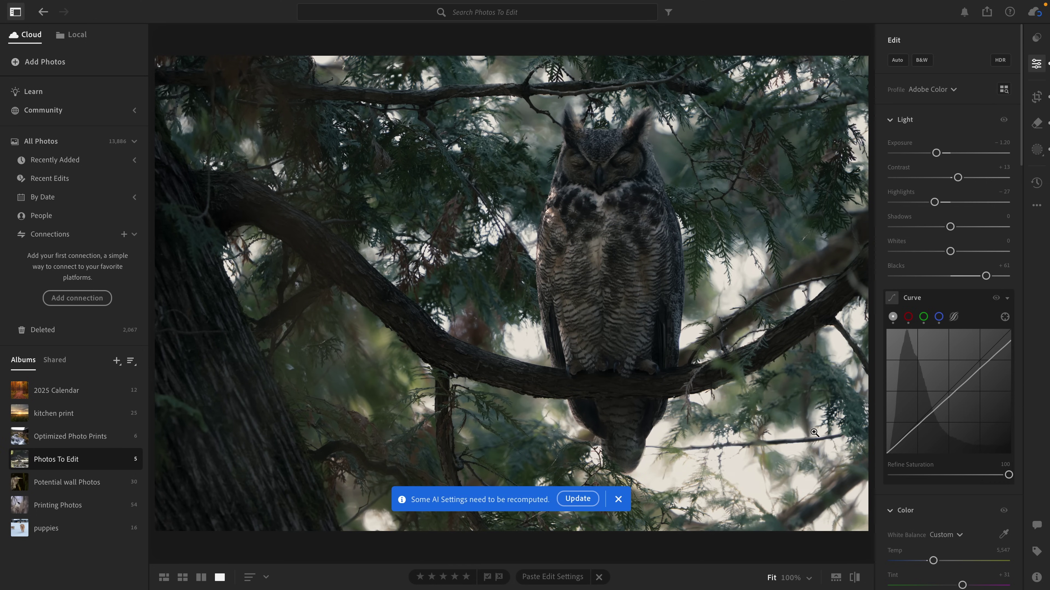
{"action": "left_click_drag", "start_coordinate": [933, 561], "coordinate": [936, 559]}
{"action": "left_click_drag", "start_coordinate": [962, 580], "coordinate": [939, 556]}
Review the photo's existing masks and inspect the owl's feet on the branch up close
{"action": "key", "text": "m"}
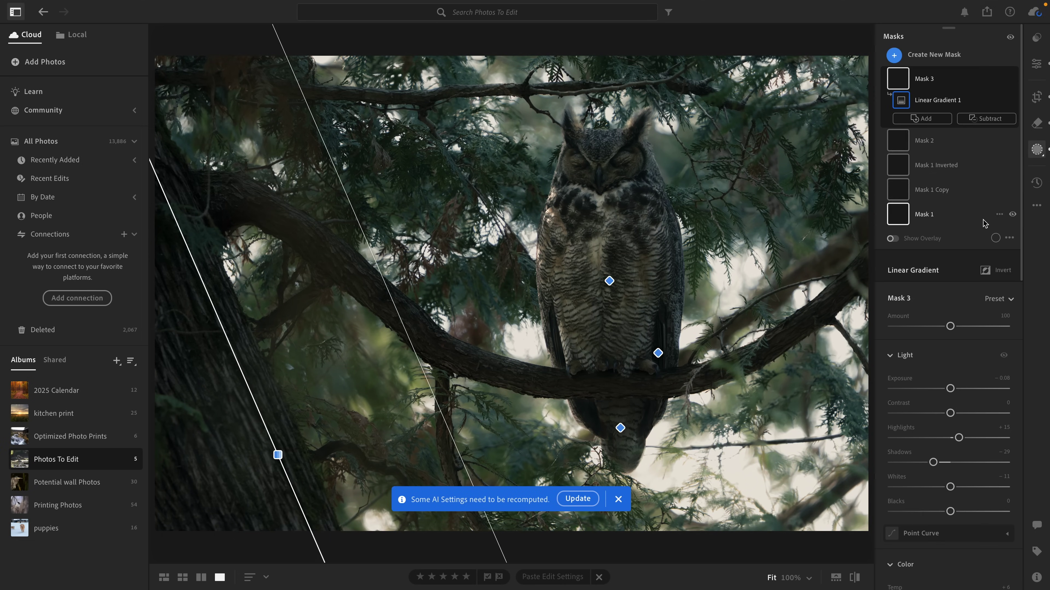
{"action": "left_click", "coordinate": [946, 140]}
{"action": "scroll", "coordinate": [946, 165], "scroll_direction": "down", "scroll_amount": 10}
{"action": "left_click_drag", "start_coordinate": [946, 185], "coordinate": [950, 159]}
{"action": "key", "text": "m"}
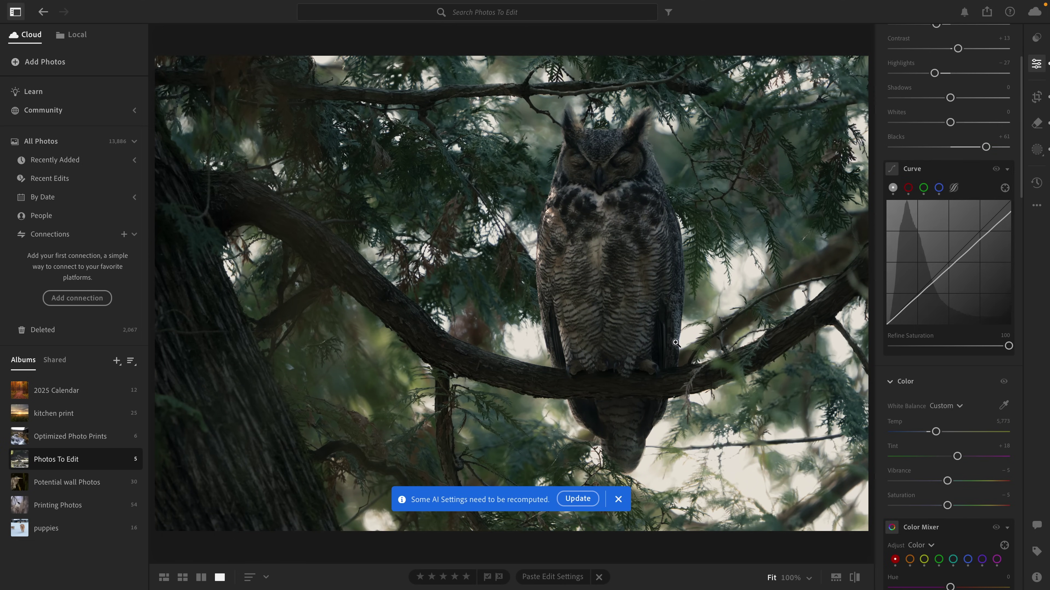
{"action": "left_click", "coordinate": [666, 373]}
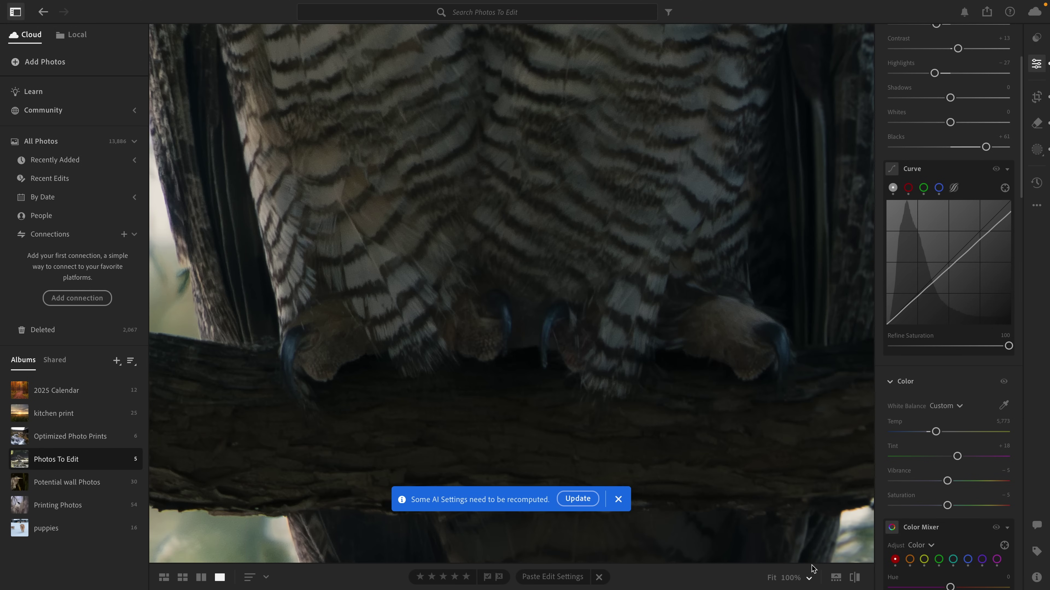
{"action": "left_click_drag", "start_coordinate": [860, 583], "coordinate": [860, 583]}
{"action": "left_click", "coordinate": [618, 375]}
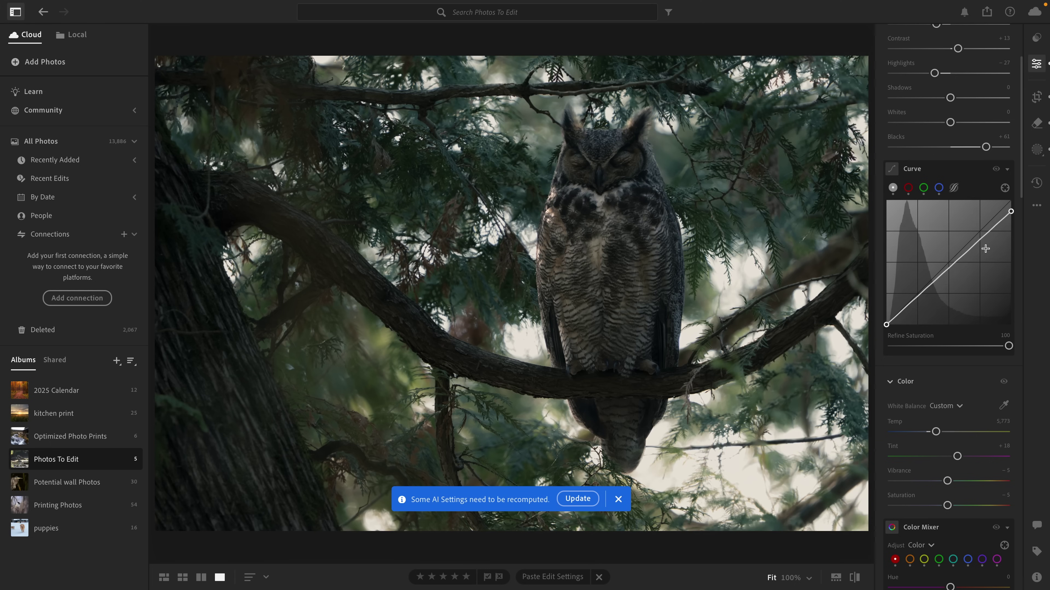
Create an object mask covering the owl's head and body above the branch
{"action": "left_click", "coordinate": [1037, 149]}
{"action": "left_click", "coordinate": [921, 54]}
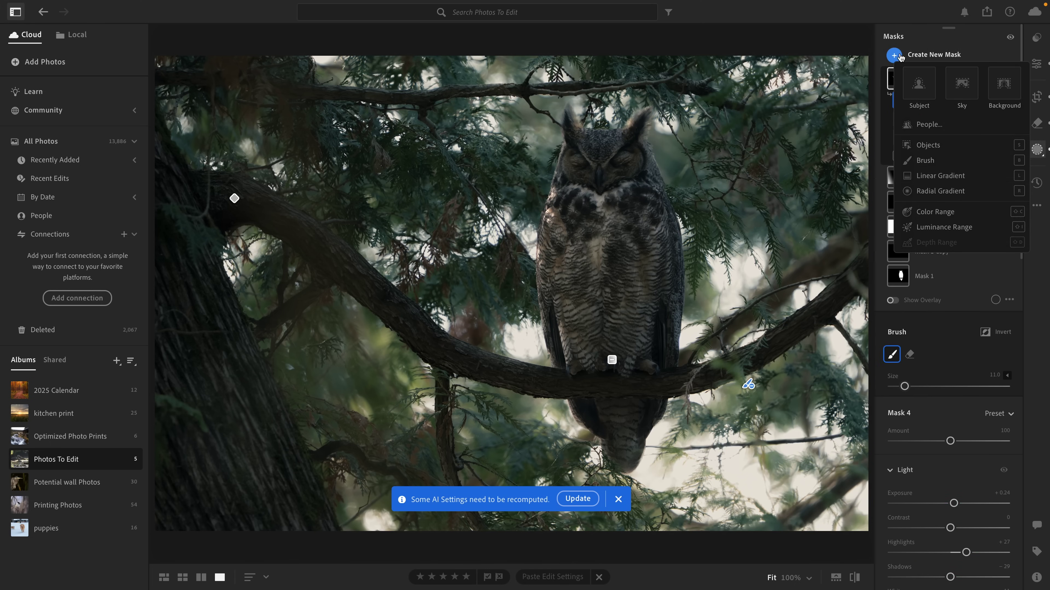
{"action": "key", "text": "s"}
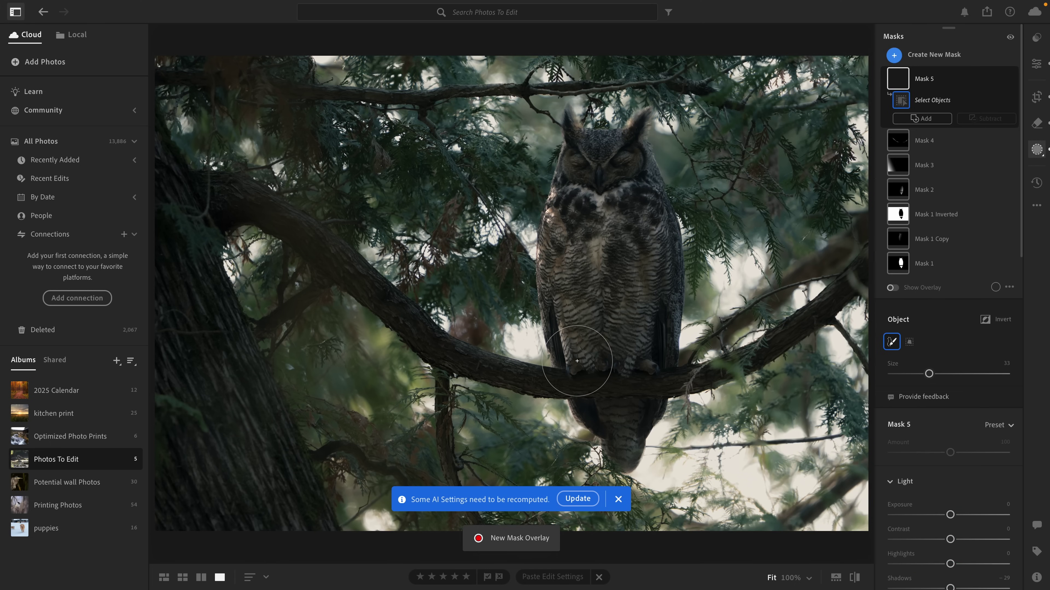
{"action": "mouse_move", "coordinate": [582, 355]}
{"action": "left_mouse_down"}
{"action": "mouse_move", "coordinate": [557, 251]}
{"action": "mouse_move", "coordinate": [581, 141]}
{"action": "left_mouse_up"}
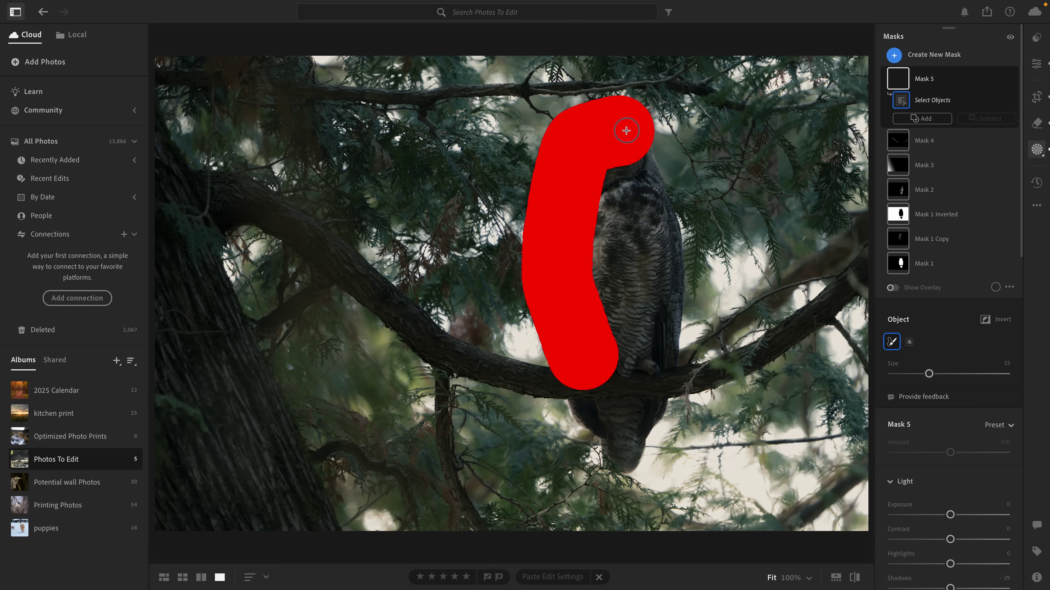
{"action": "left_click_drag", "start_coordinate": [647, 191], "coordinate": [664, 344]}
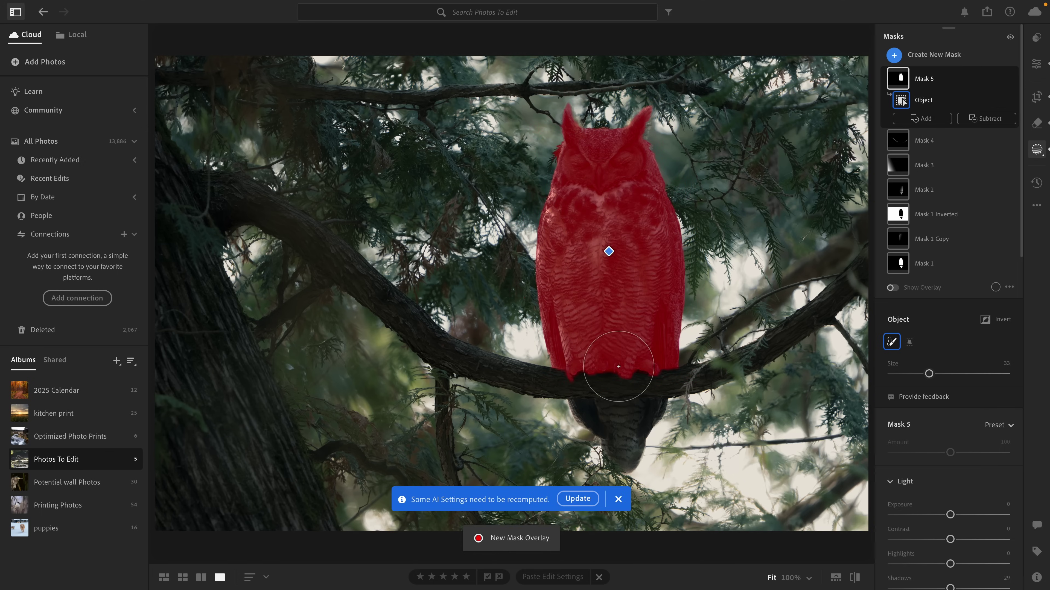
Subtract a linear gradient from the owl object mask to confine it to the lower body just above the branch
{"action": "left_click", "coordinate": [986, 118]}
{"action": "left_click", "coordinate": [946, 253]}
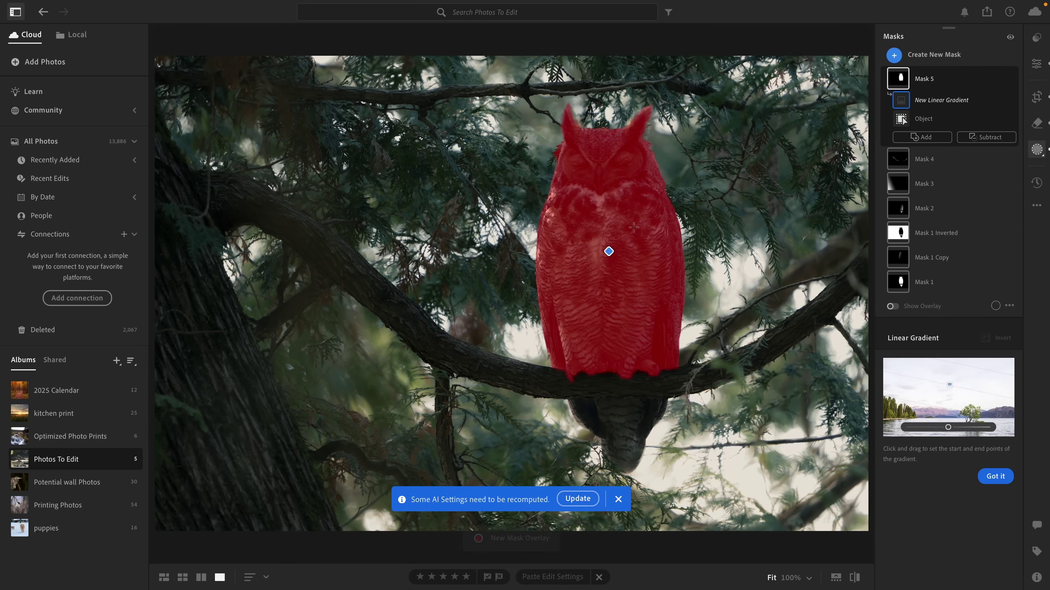
{"action": "left_click_drag", "start_coordinate": [591, 293], "coordinate": [593, 469]}
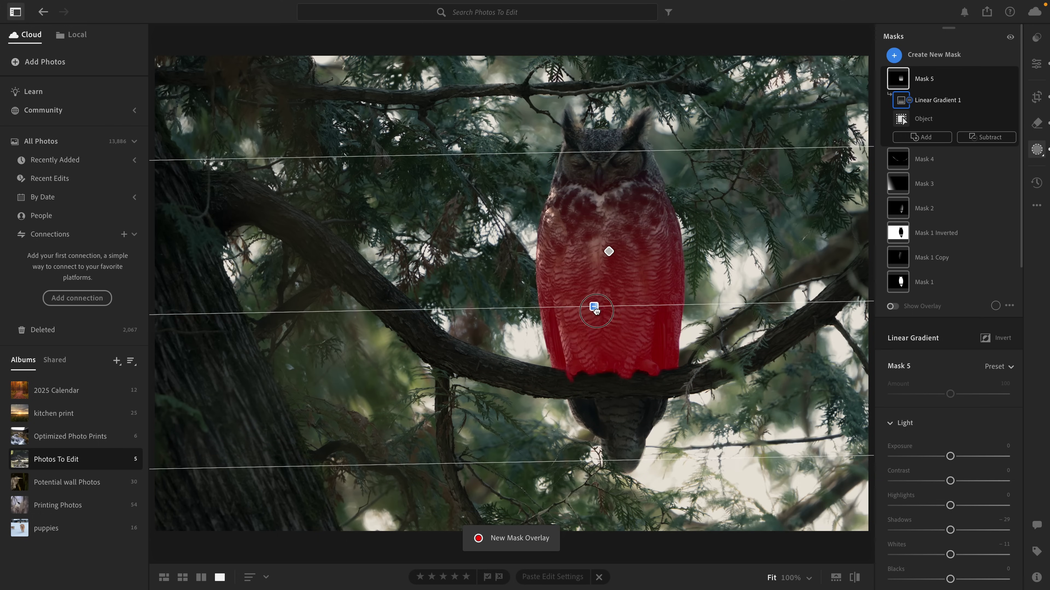
{"action": "left_click_drag", "start_coordinate": [593, 305], "coordinate": [599, 358]}
Lower the owl's lower-body mask Shadows to about −77 and raise its Contrast slightly
{"action": "left_click", "coordinate": [930, 530]}
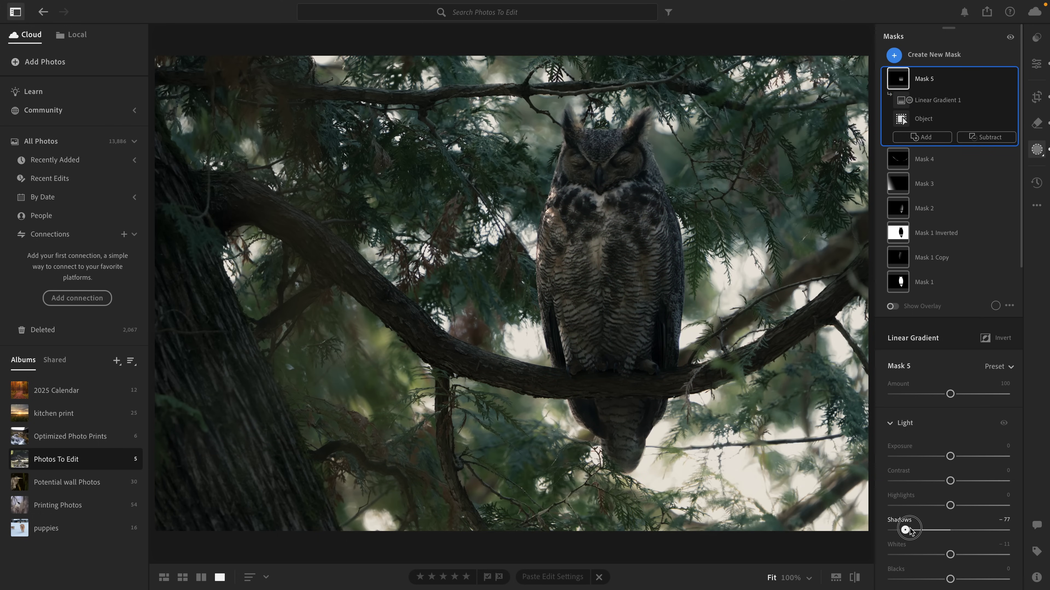
{"action": "left_click_drag", "start_coordinate": [906, 530], "coordinate": [908, 530]}
{"action": "left_click_drag", "start_coordinate": [950, 481], "coordinate": [956, 481]}
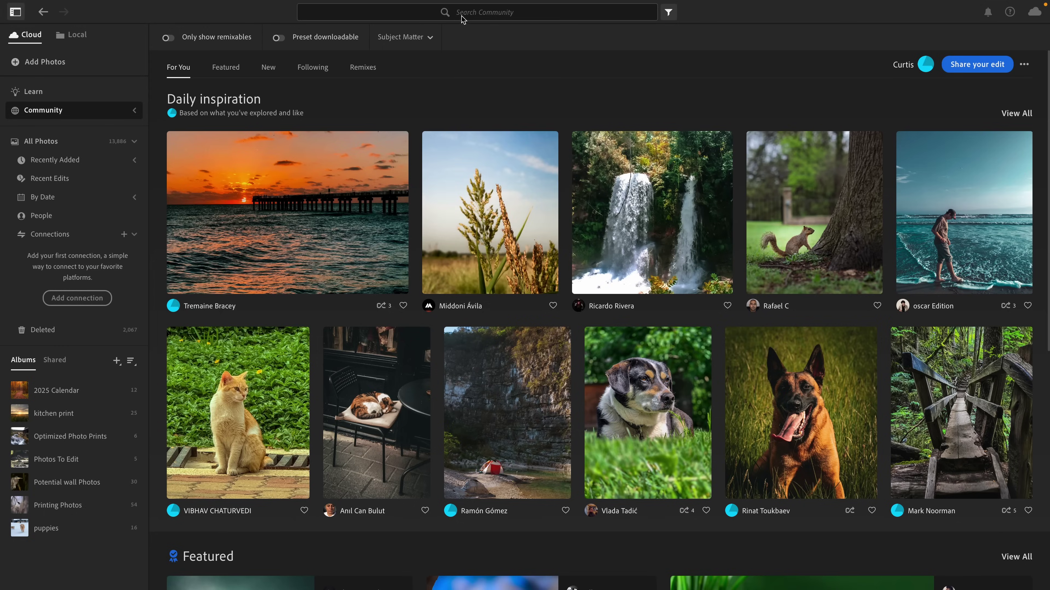
Search the Community for the photographer's account name
{"action": "left_click", "coordinate": [462, 12]}
{"action": "type", "text": "curt"}
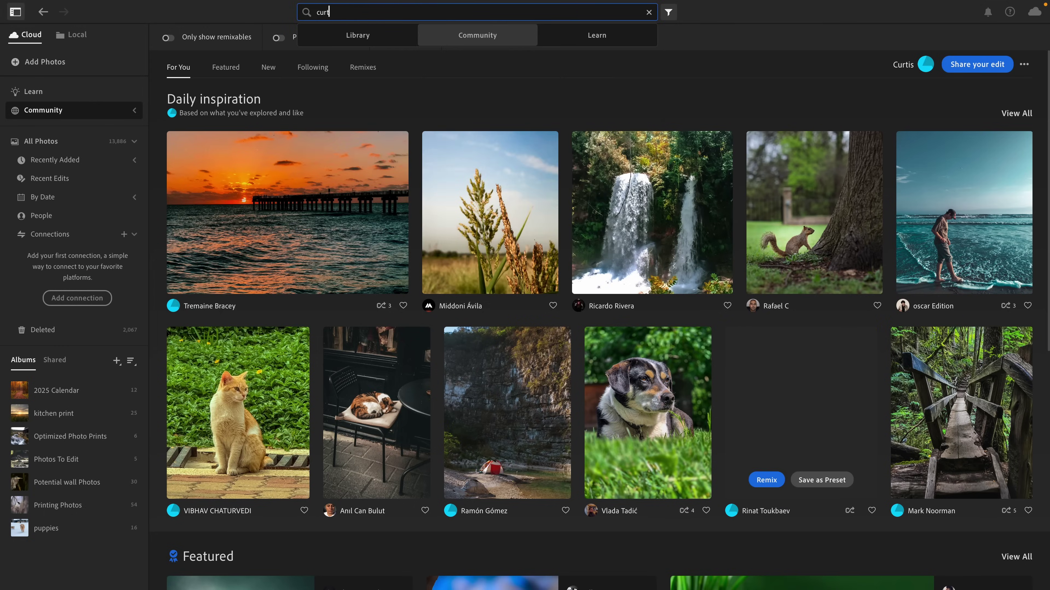
{"action": "type", "text": "is snapsho"}
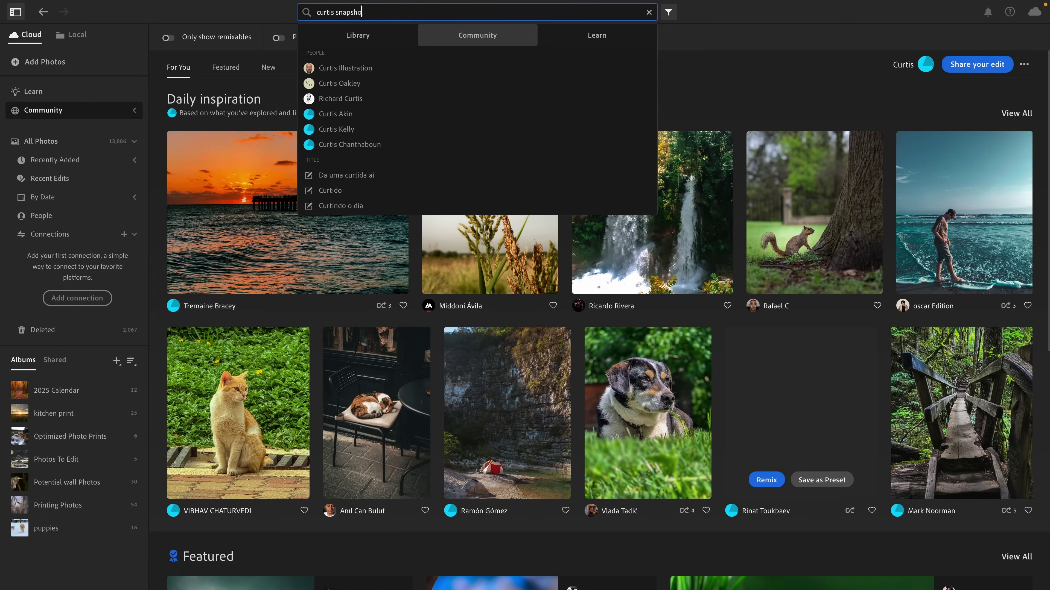
{"action": "type", "text": "t"}
{"action": "key", "text": "Return"}
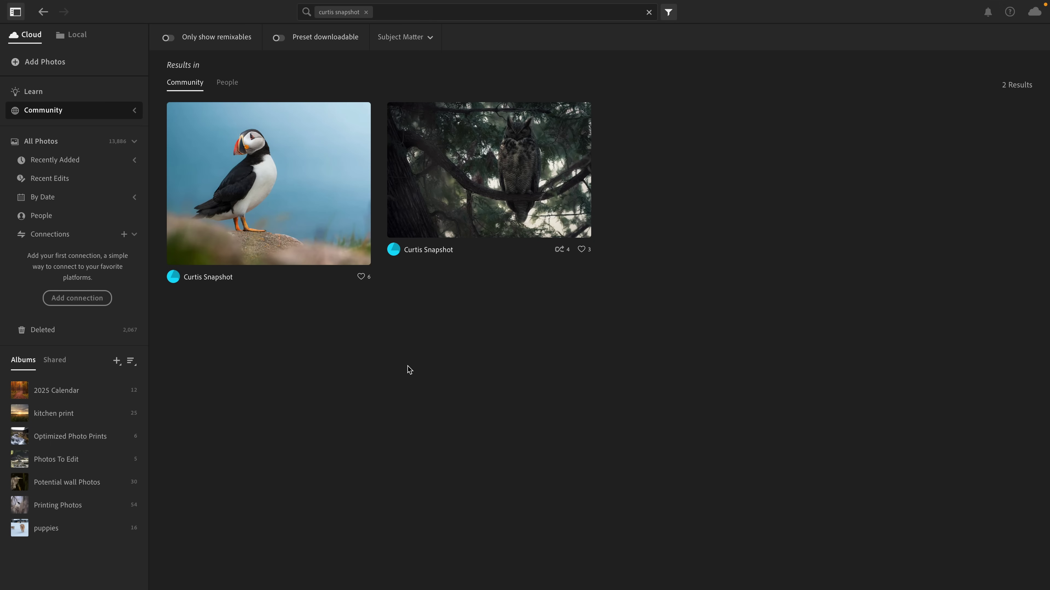
Open the Community post of the great horned owl and start a remix of it
{"action": "left_click", "coordinate": [489, 170]}
{"action": "left_click", "coordinate": [1018, 186]}
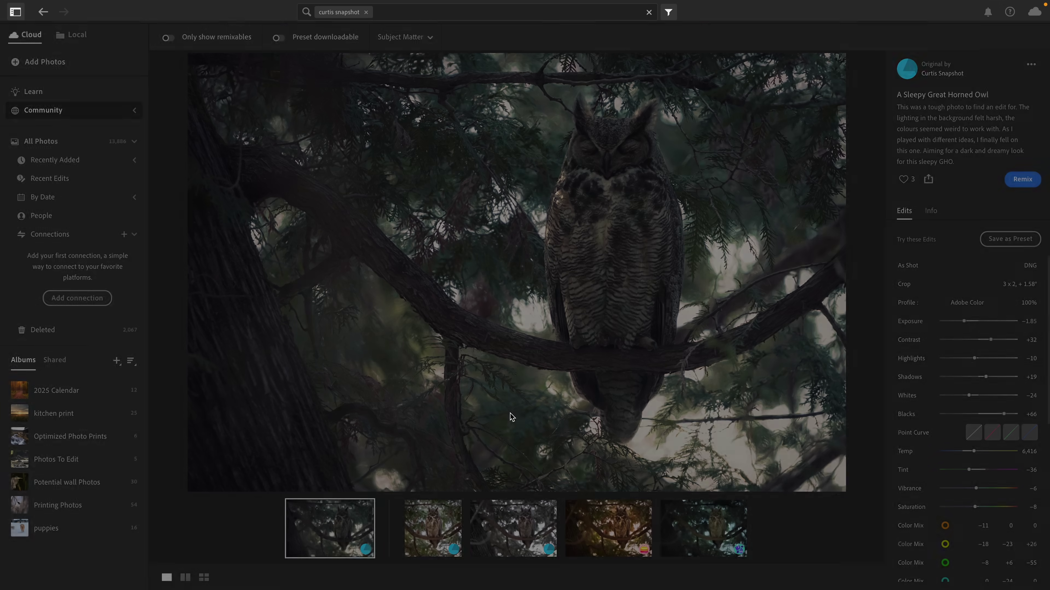